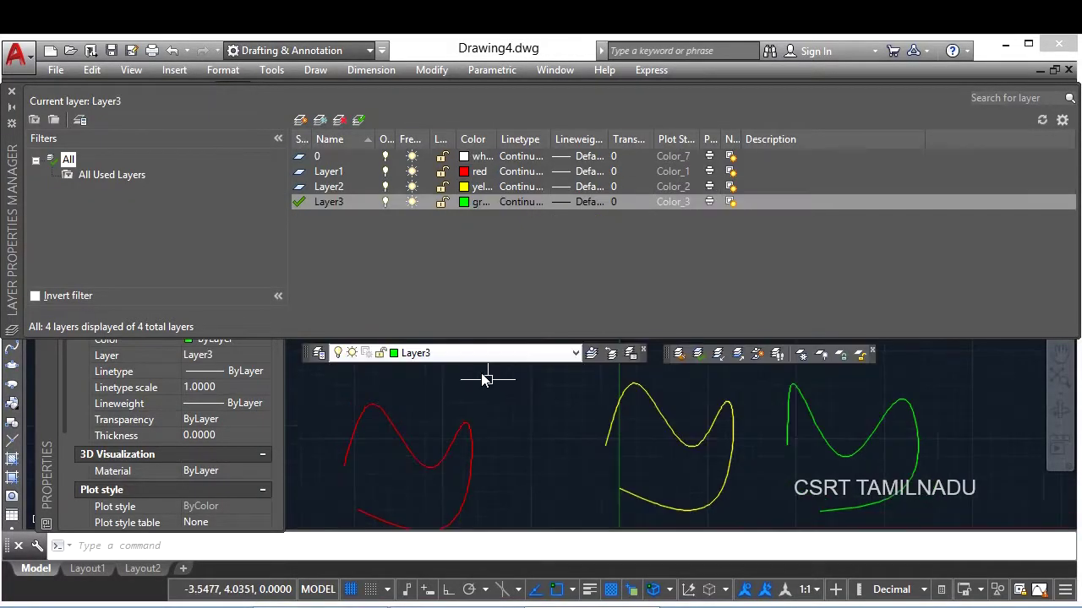
Browse the Format menu's layer tools, then close the menus.
{"action": "left_click", "coordinate": [216, 72]}
{"action": "mouse_move", "coordinate": [251, 127]}
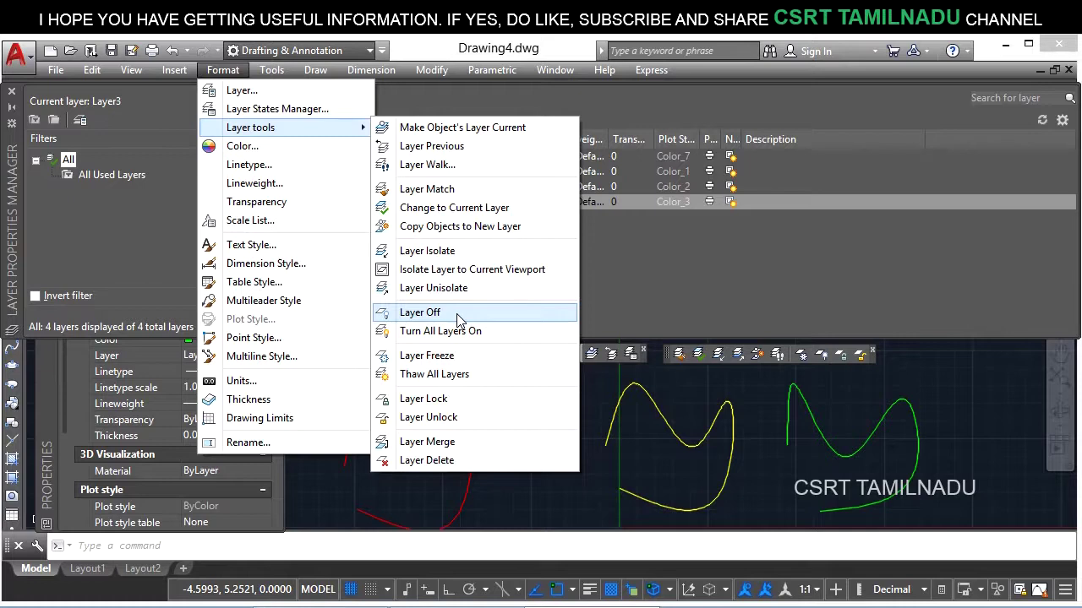
{"action": "key", "text": "Escape"}
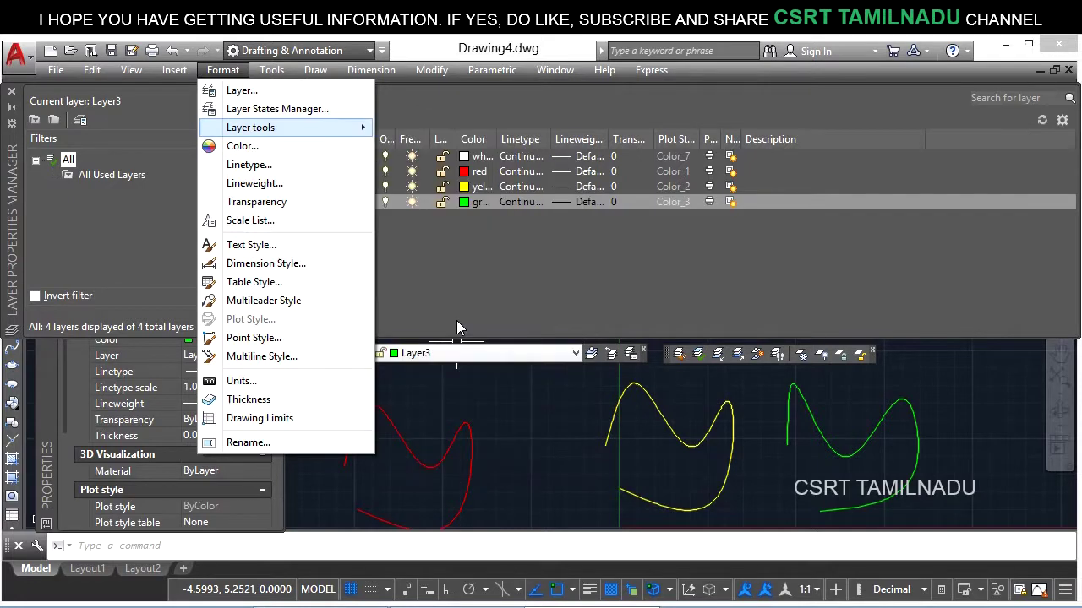
{"action": "key", "text": "Escape"}
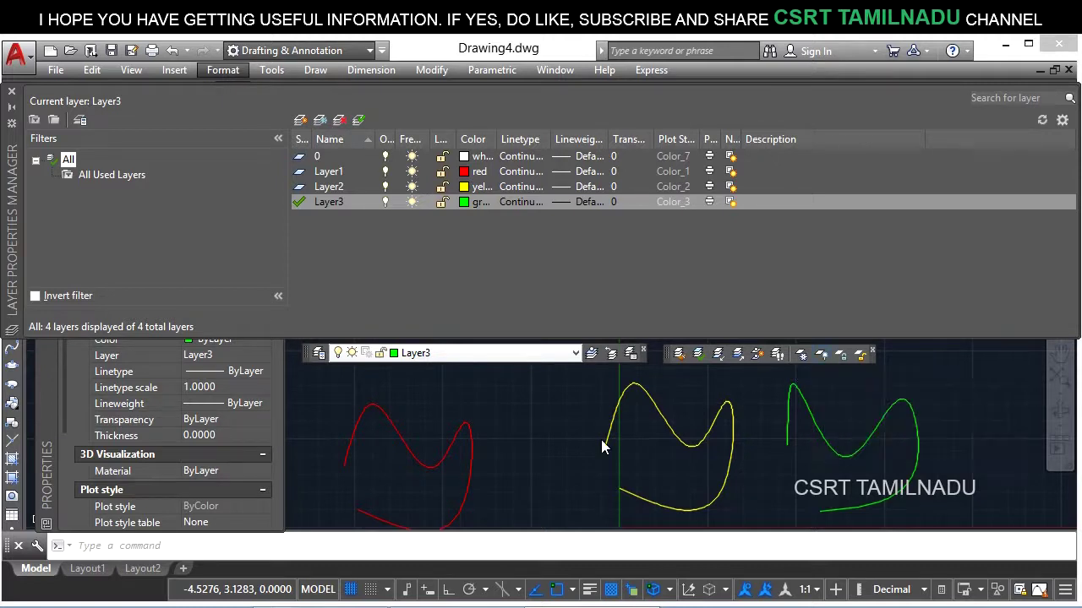
Run LAYOFF and pick the red curve to turn off Layer1.
{"action": "type", "text": "LA"}
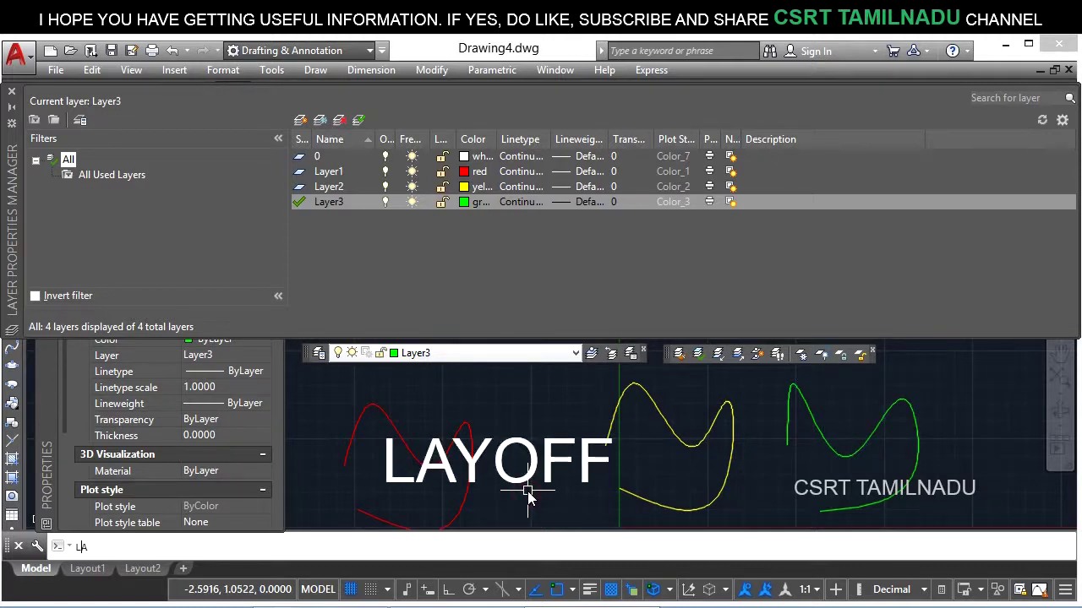
{"action": "type", "text": "YOFF"}
{"action": "key", "text": "Return"}
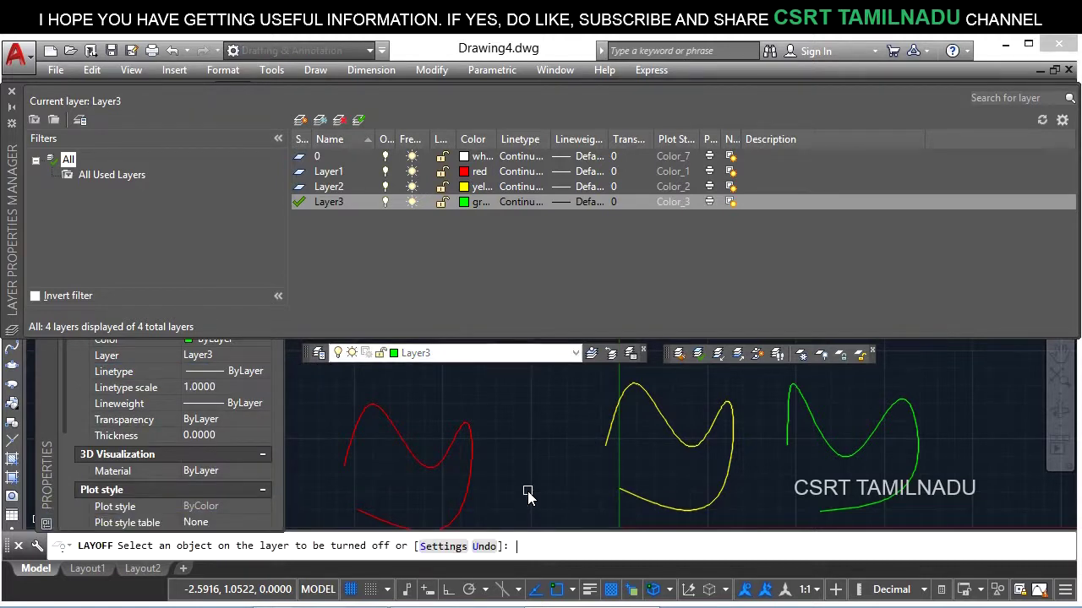
{"action": "left_click", "coordinate": [461, 435]}
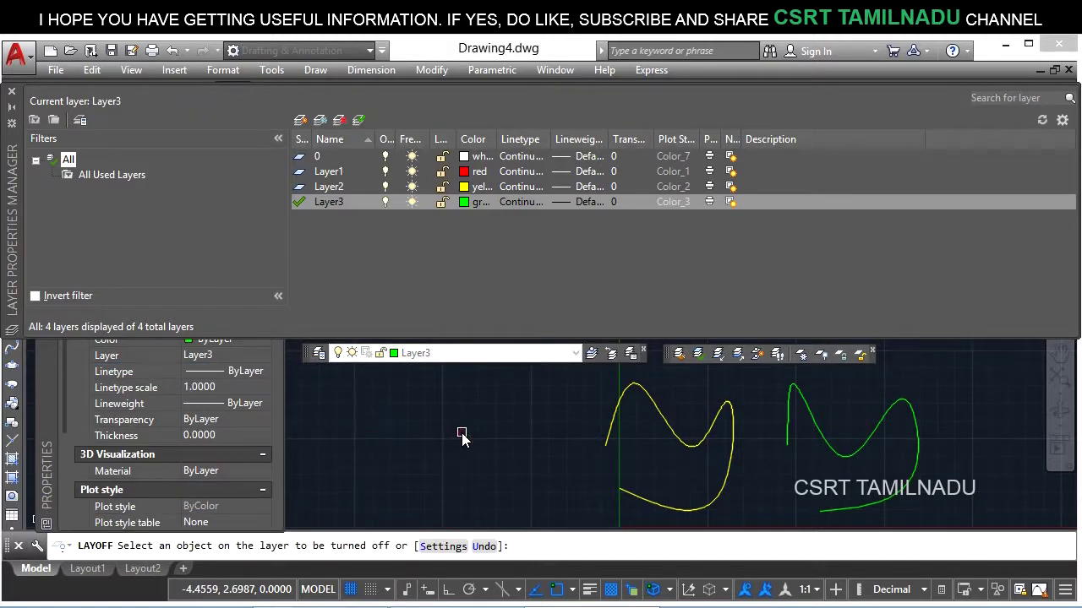
{"action": "key", "text": "Return"}
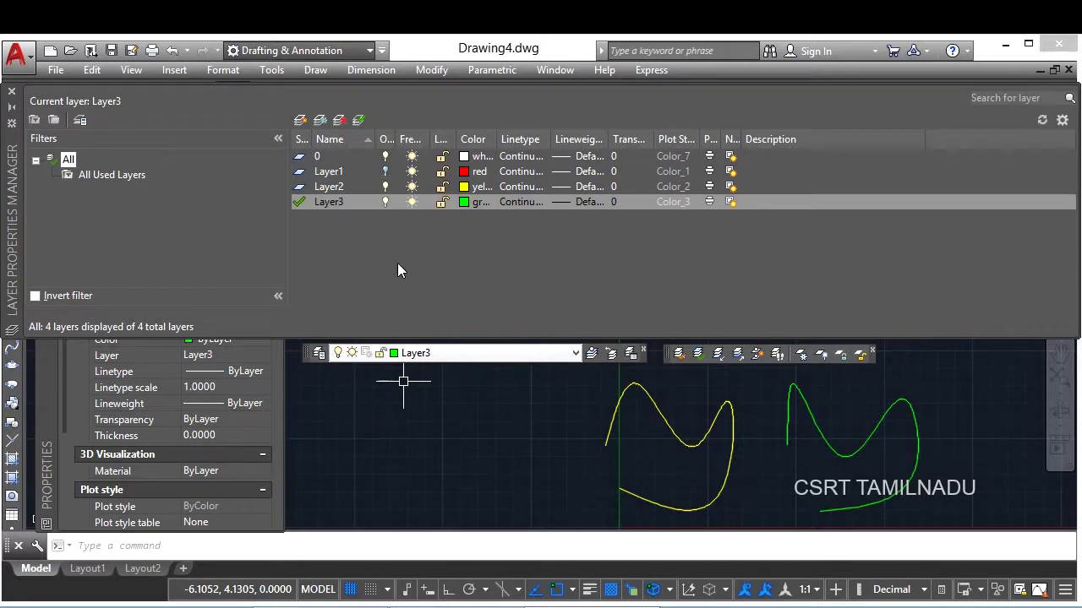
Run LAYOFF on the yellow curve to turn off Layer2.
{"action": "type", "text": "LAYO"}
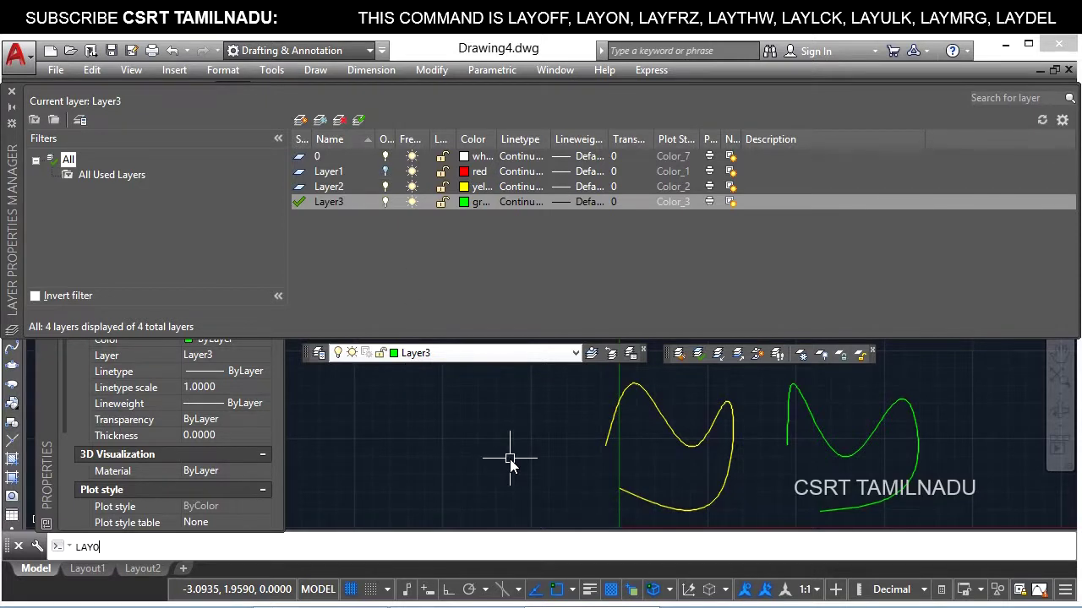
{"action": "type", "text": "FF"}
{"action": "key", "text": "Return"}
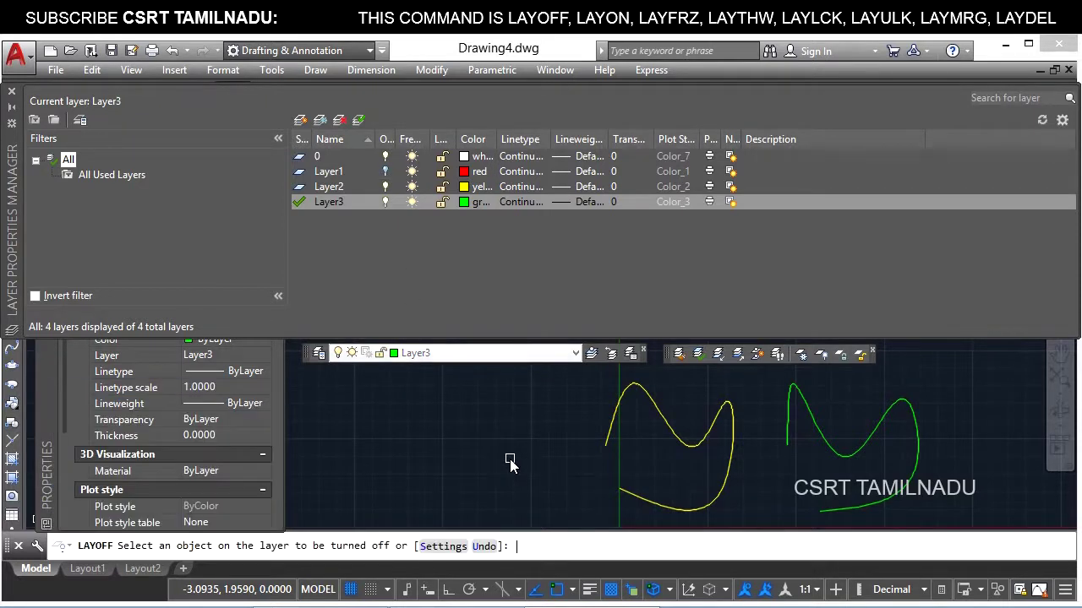
{"action": "left_click", "coordinate": [664, 423]}
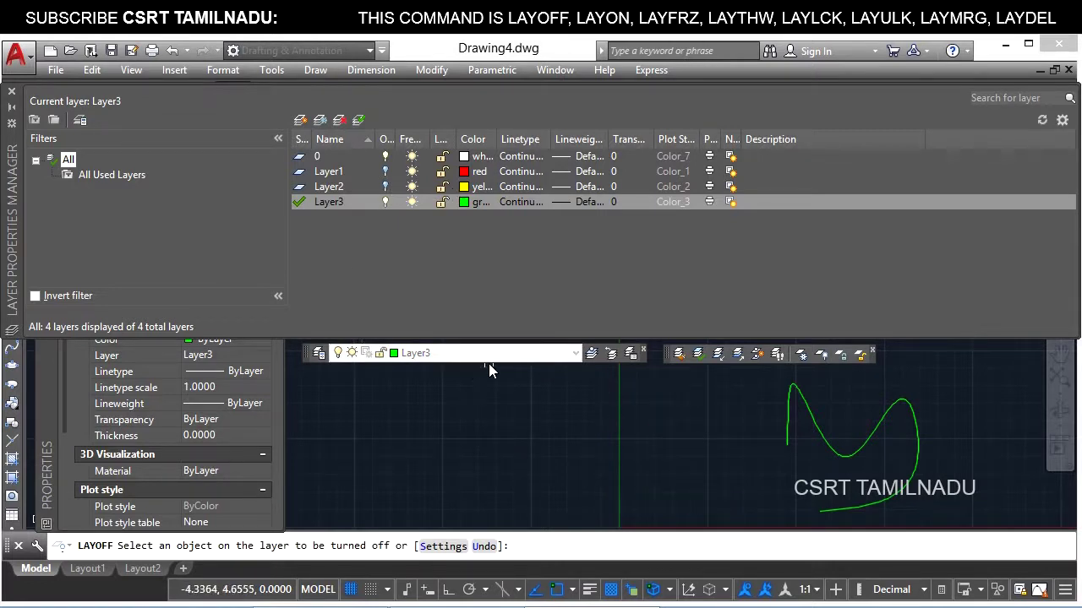
{"action": "key", "text": "Return"}
Turn all layers back on with LAYON after browsing the layer tools menu.
{"action": "left_click", "coordinate": [235, 72]}
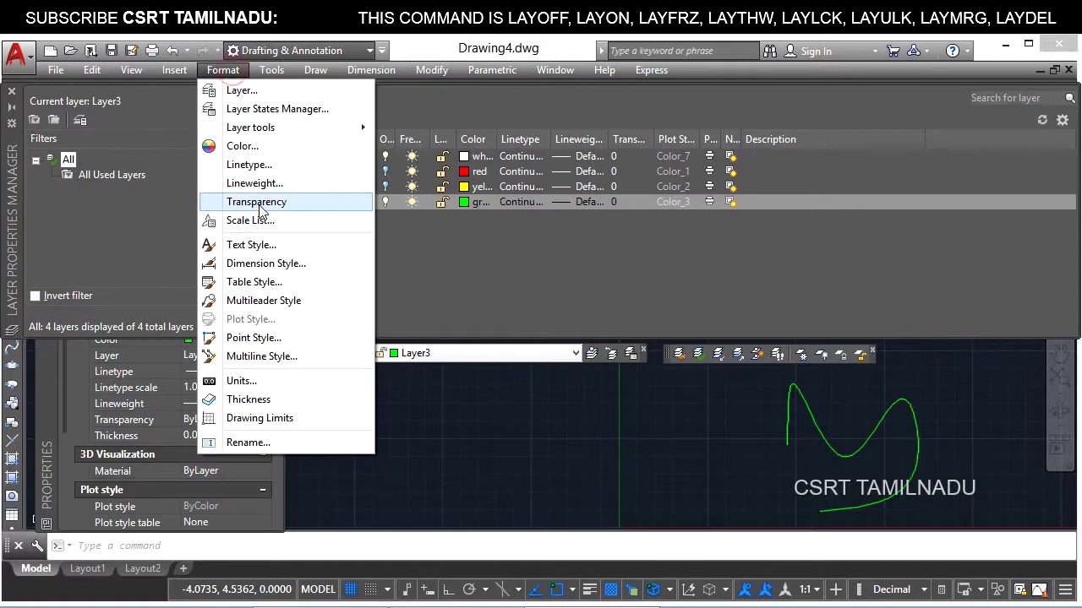
{"action": "left_click", "coordinate": [289, 126]}
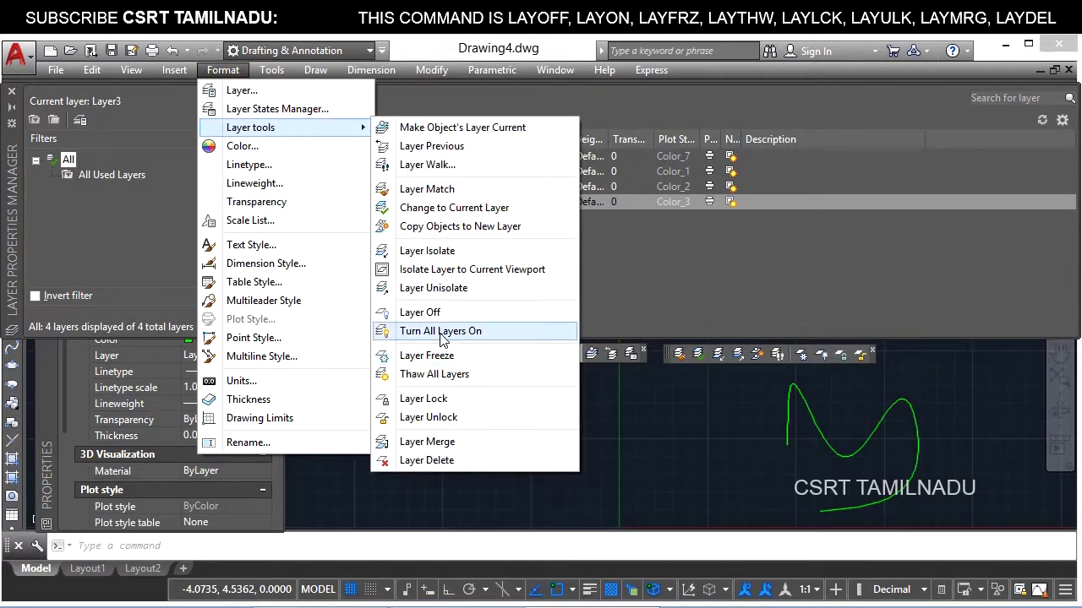
{"action": "key", "text": "Escape"}
{"action": "key", "text": "Escape"}
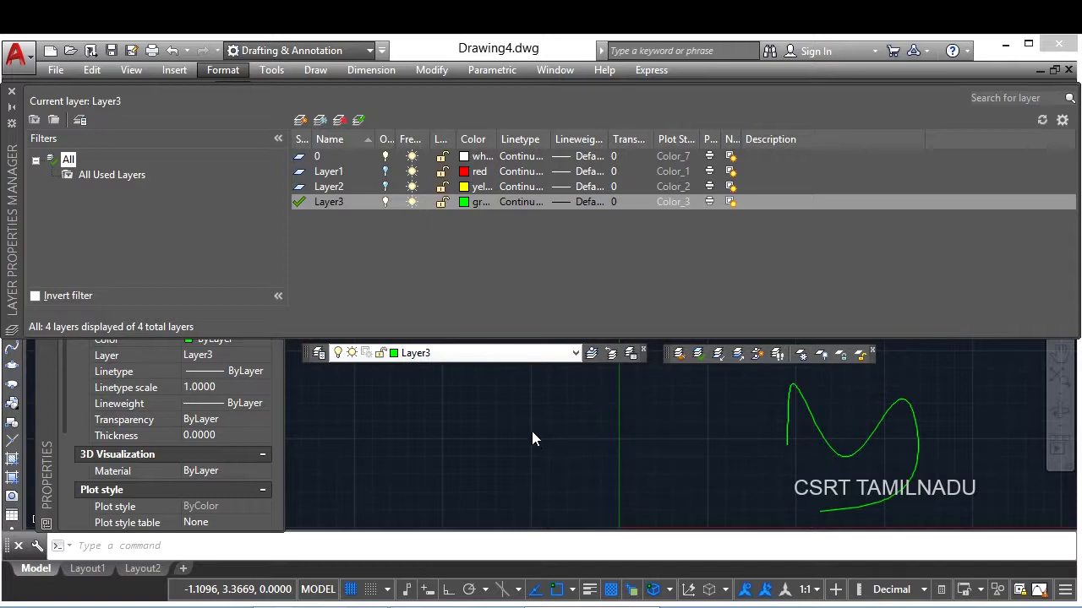
{"action": "left_click", "coordinate": [427, 463]}
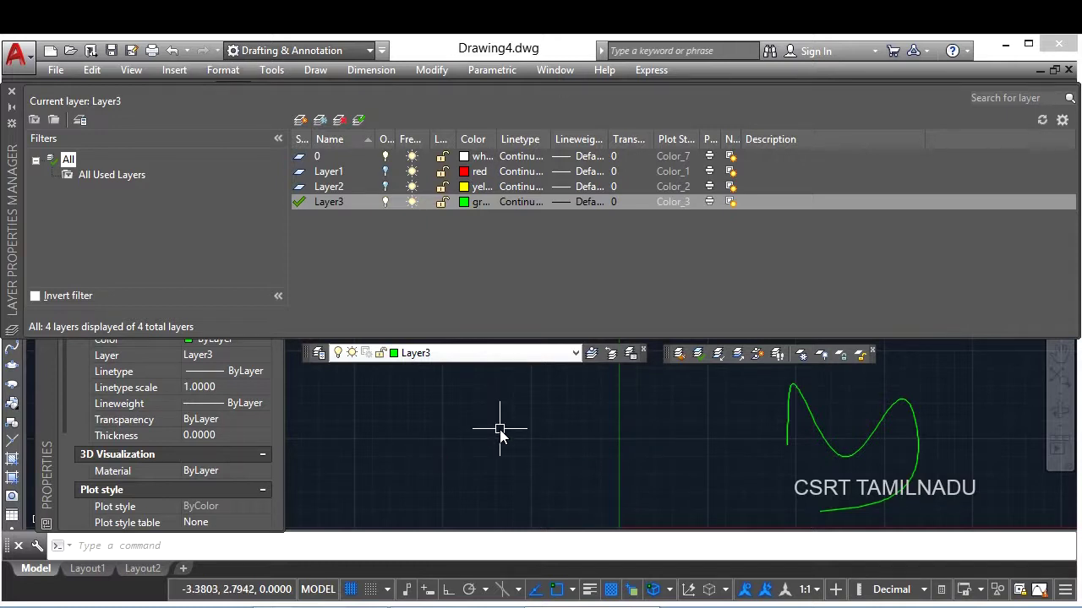
{"action": "type", "text": "LAYON"}
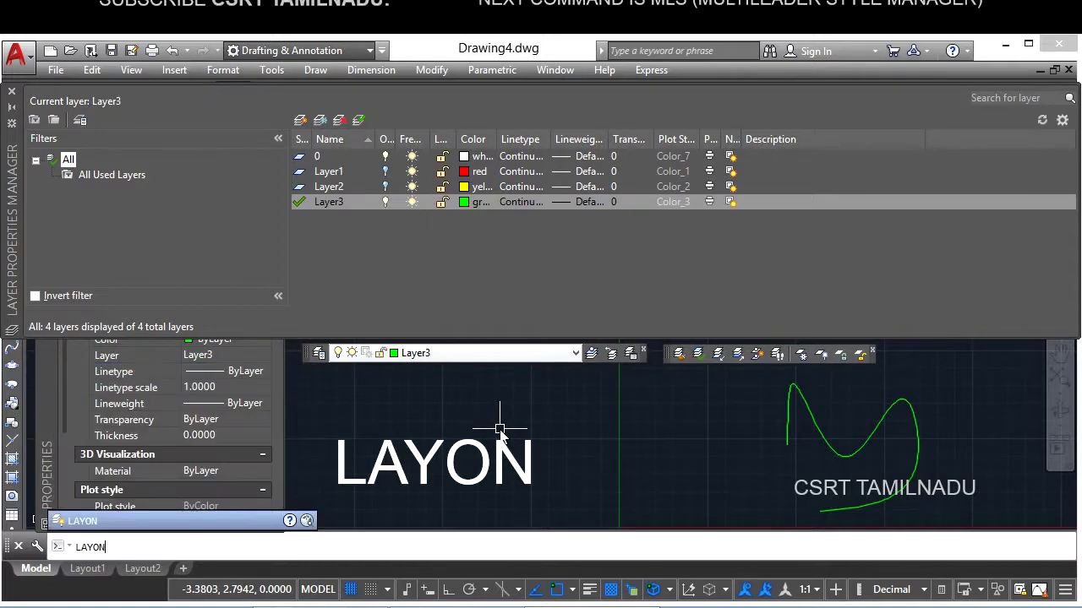
{"action": "key", "text": "Return"}
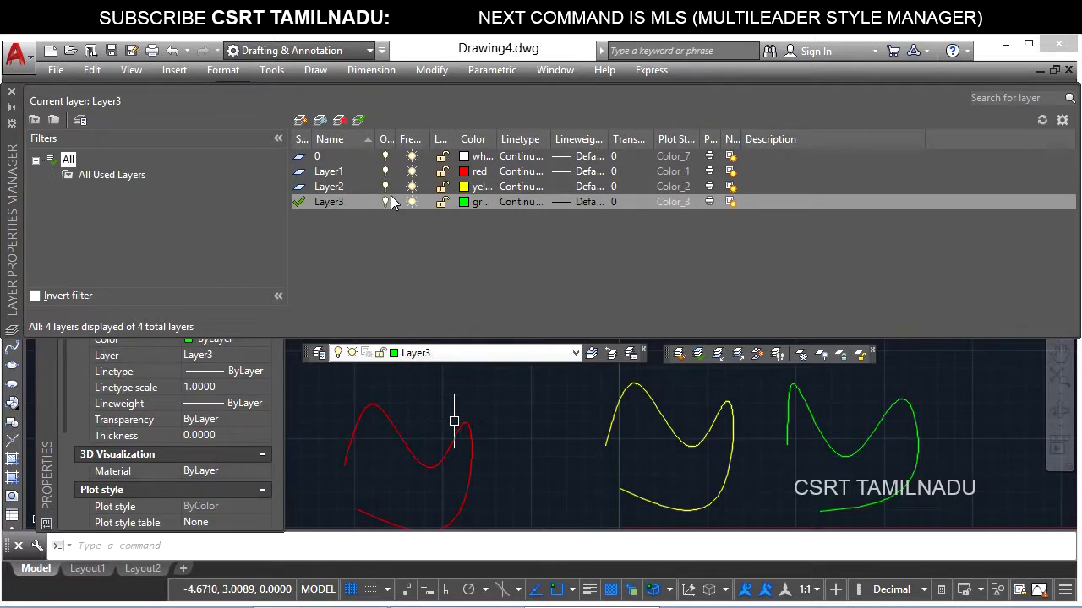
Freeze Layer1 with the Layer Freeze menu tool by picking the red curve.
{"action": "left_click", "coordinate": [225, 71]}
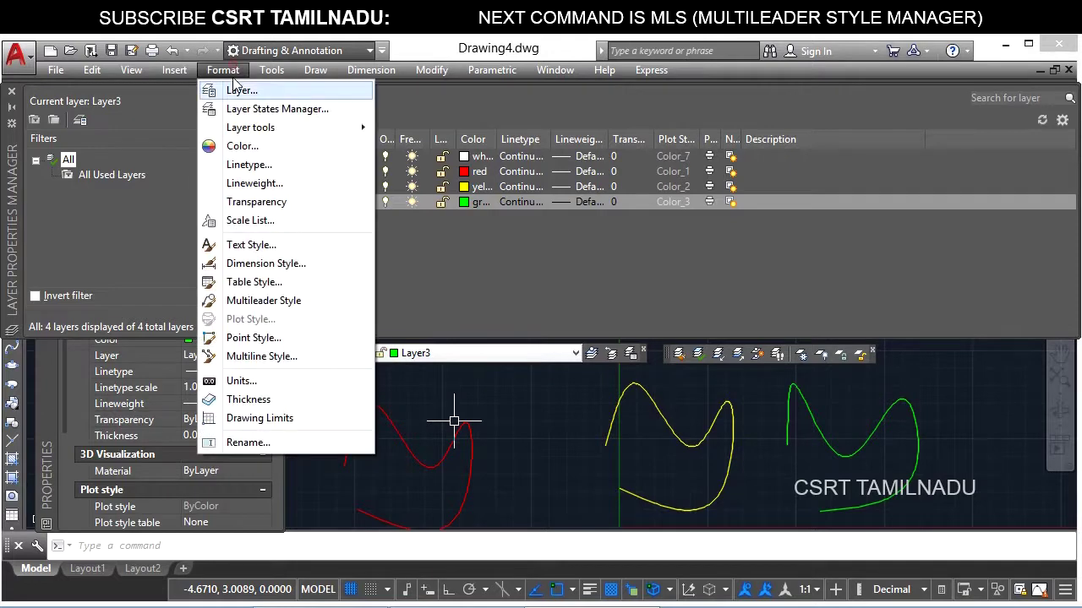
{"action": "left_click", "coordinate": [279, 126]}
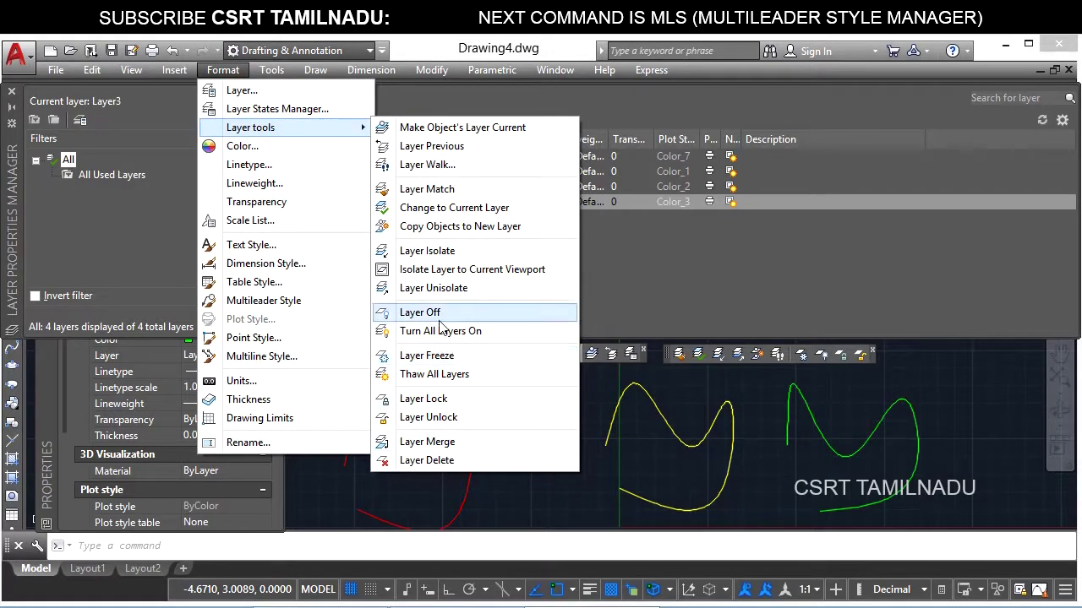
{"action": "left_click", "coordinate": [478, 356]}
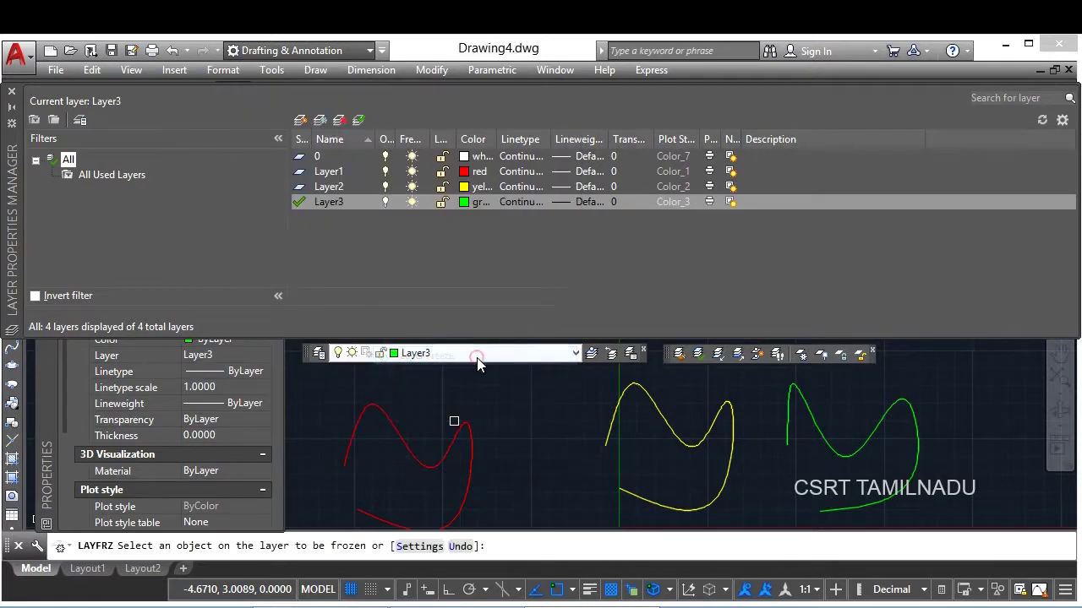
{"action": "left_click", "coordinate": [472, 437]}
{"action": "key", "text": "Return"}
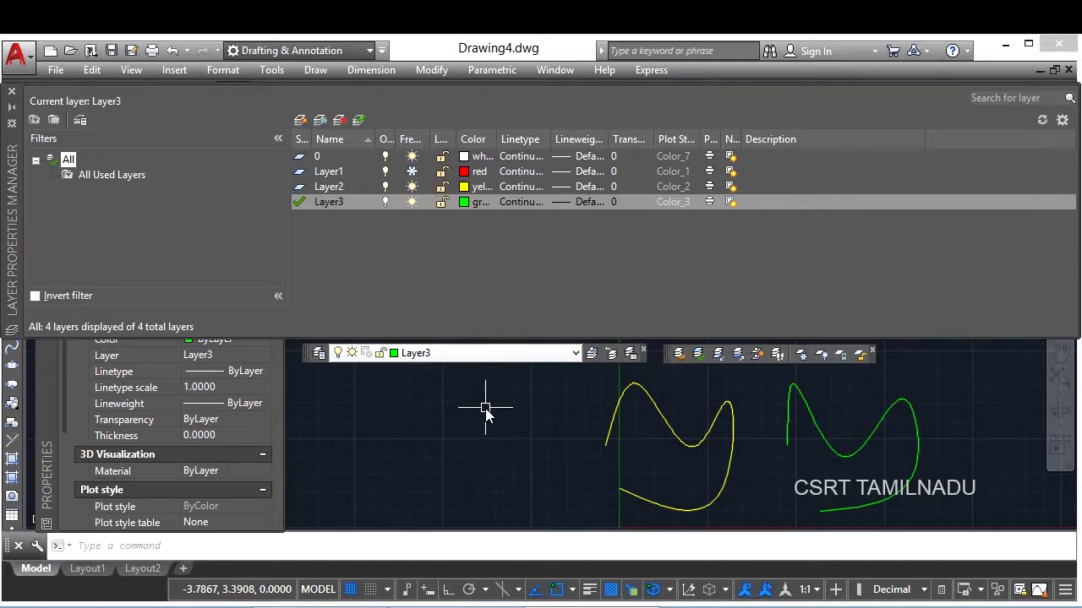
Run LAYFRZ on the yellow curve to freeze Layer2.
{"action": "type", "text": "L"}
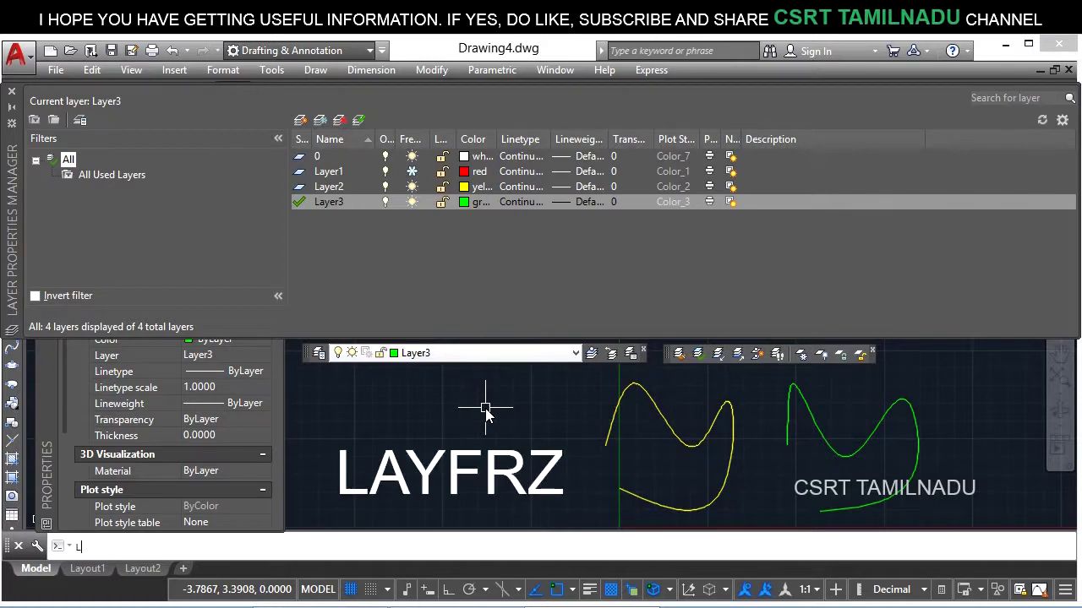
{"action": "type", "text": "AYFRZ"}
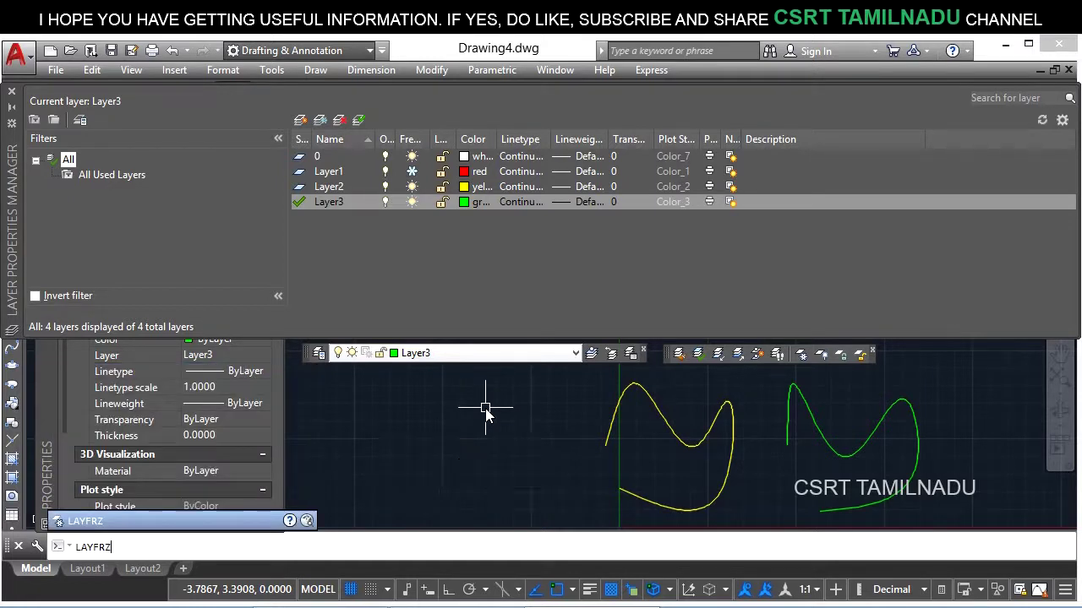
{"action": "key", "text": "Return"}
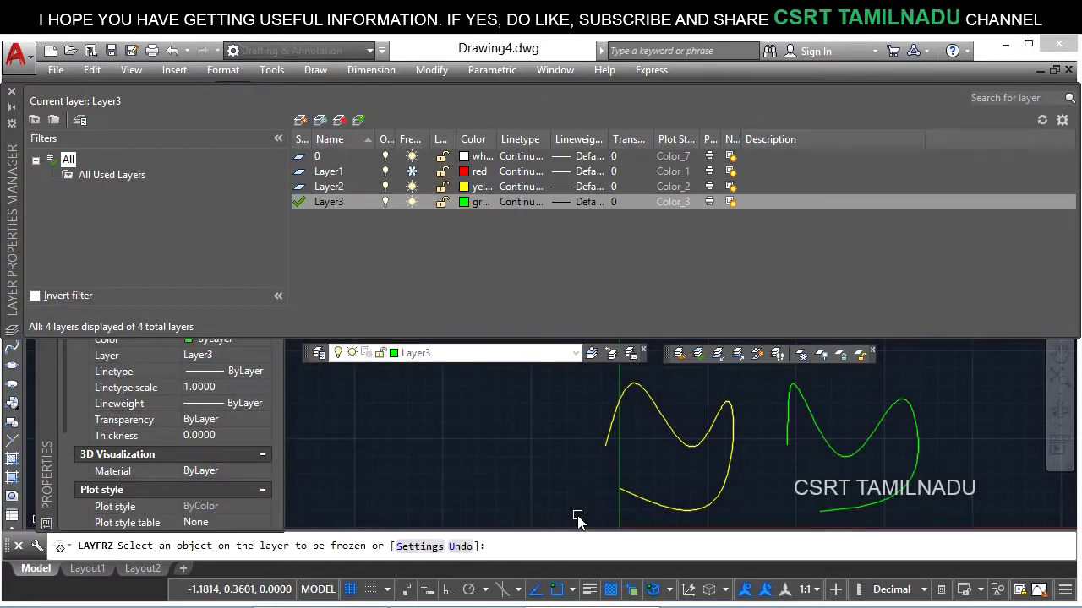
{"action": "left_click", "coordinate": [659, 414]}
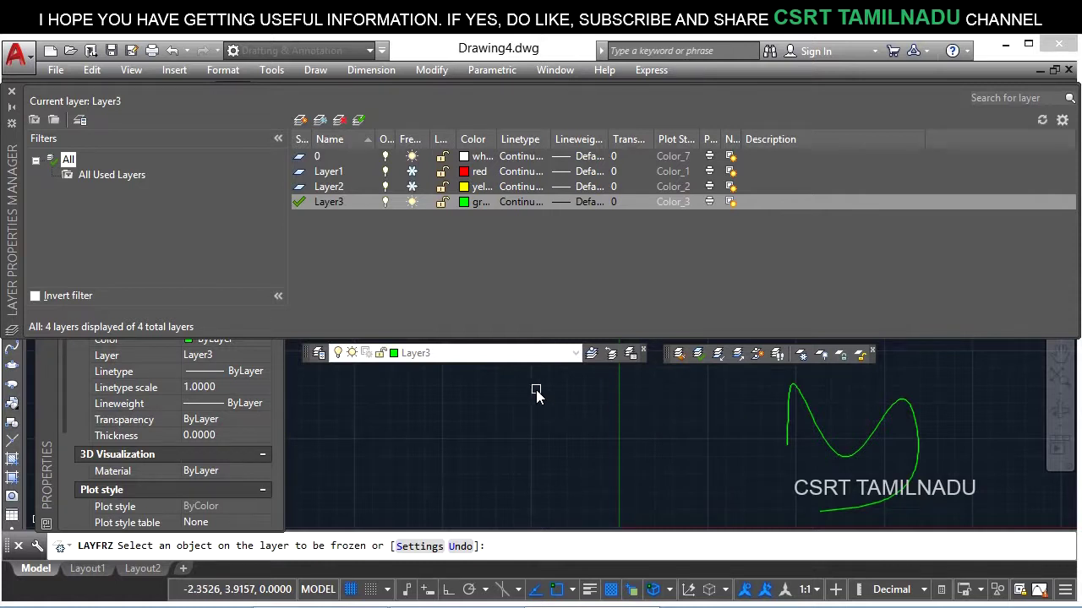
{"action": "key", "text": "Return"}
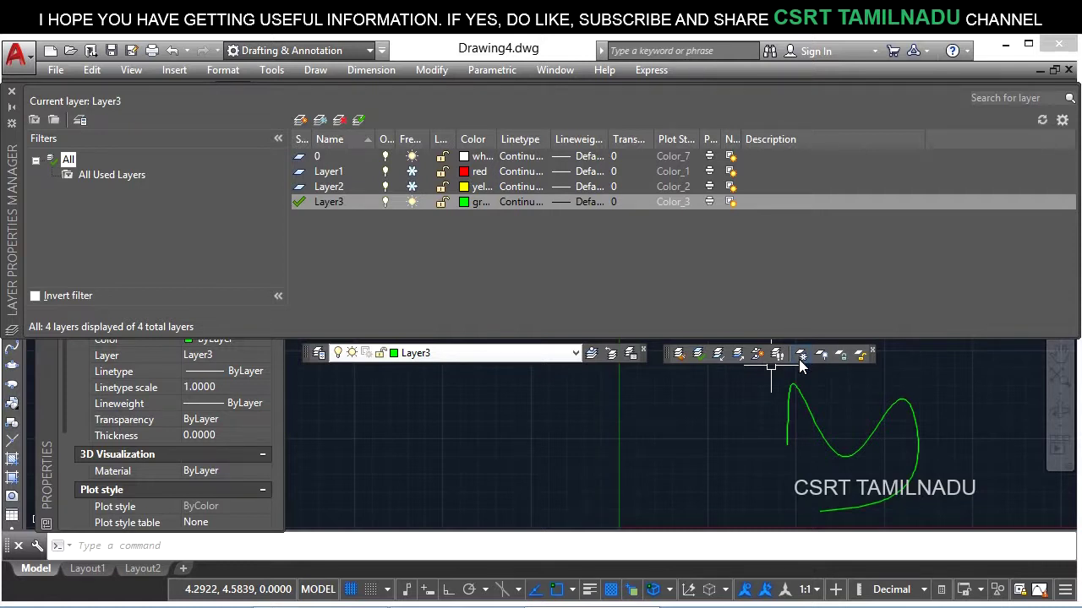
Thaw all layers with LAYTHW so the red and yellow curves return.
{"action": "left_click", "coordinate": [223, 71]}
{"action": "mouse_move", "coordinate": [251, 127]}
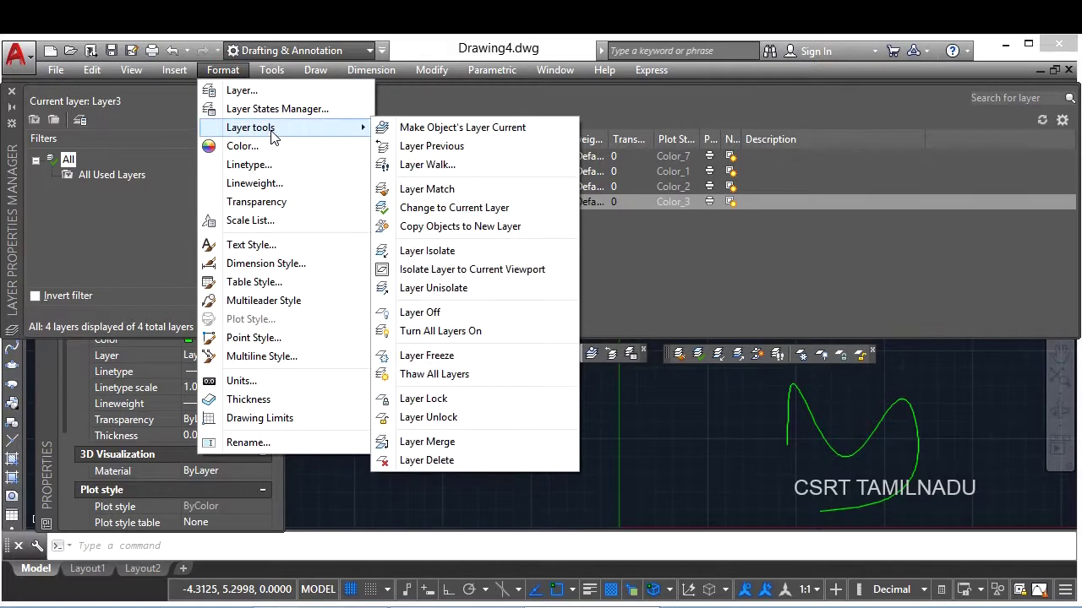
{"action": "left_click", "coordinate": [450, 376]}
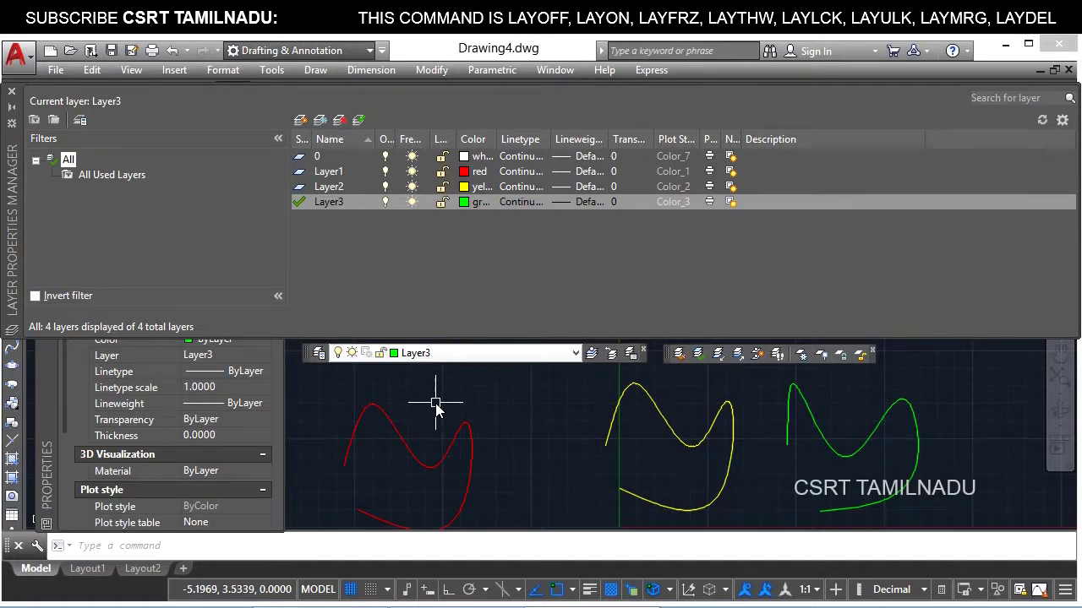
{"action": "type", "text": "L"}
{"action": "type", "text": "AYTHW"}
{"action": "key", "text": "Return"}
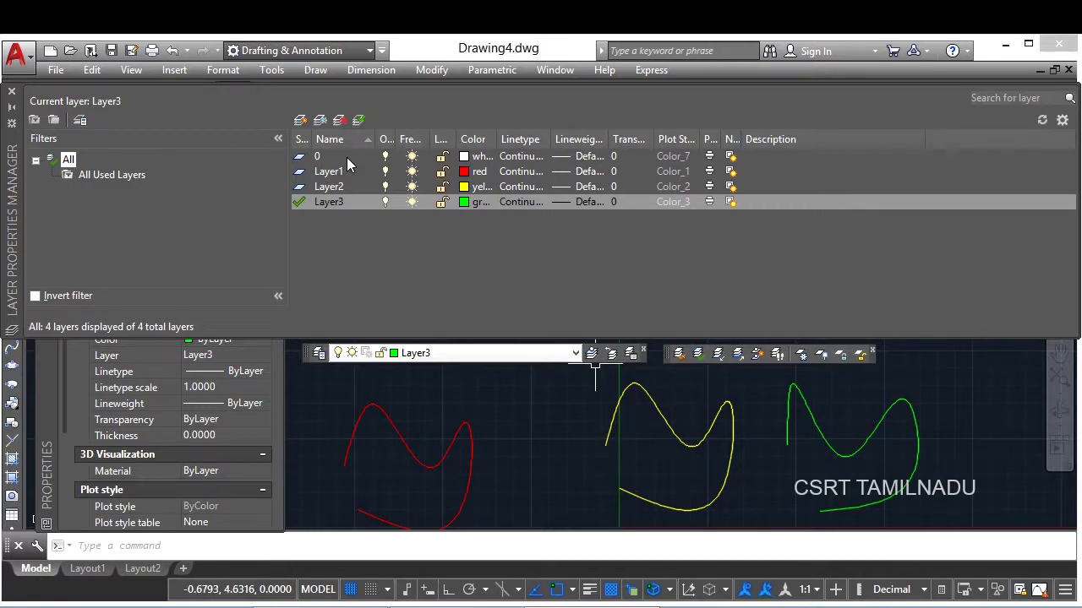
View the Layout1 sheet, go back to Model space, and show the layer tools list.
{"action": "left_click", "coordinate": [87, 569]}
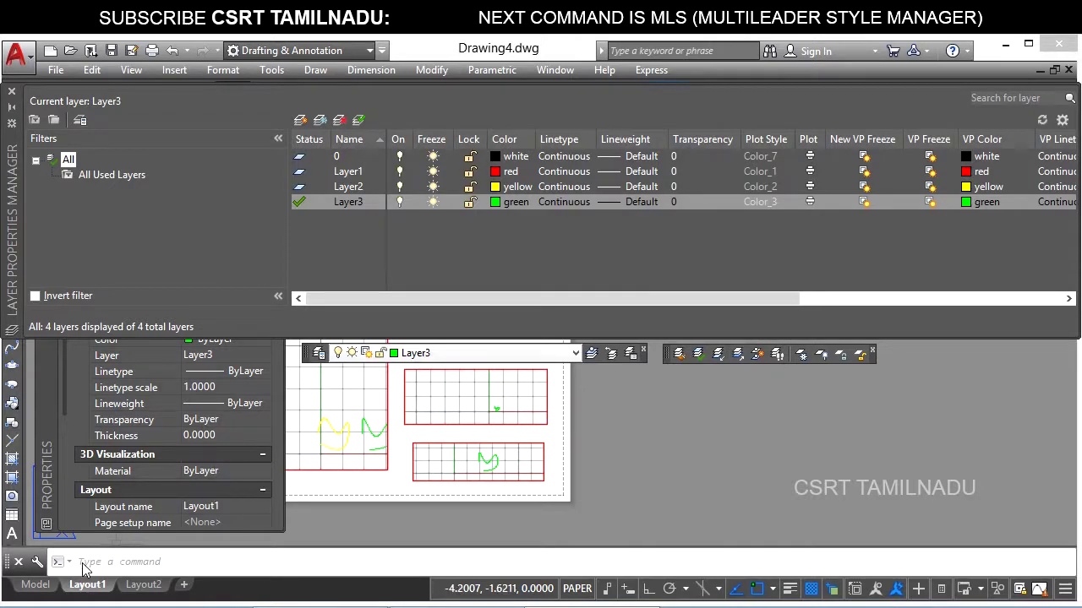
{"action": "left_click", "coordinate": [35, 584]}
{"action": "left_click", "coordinate": [223, 70]}
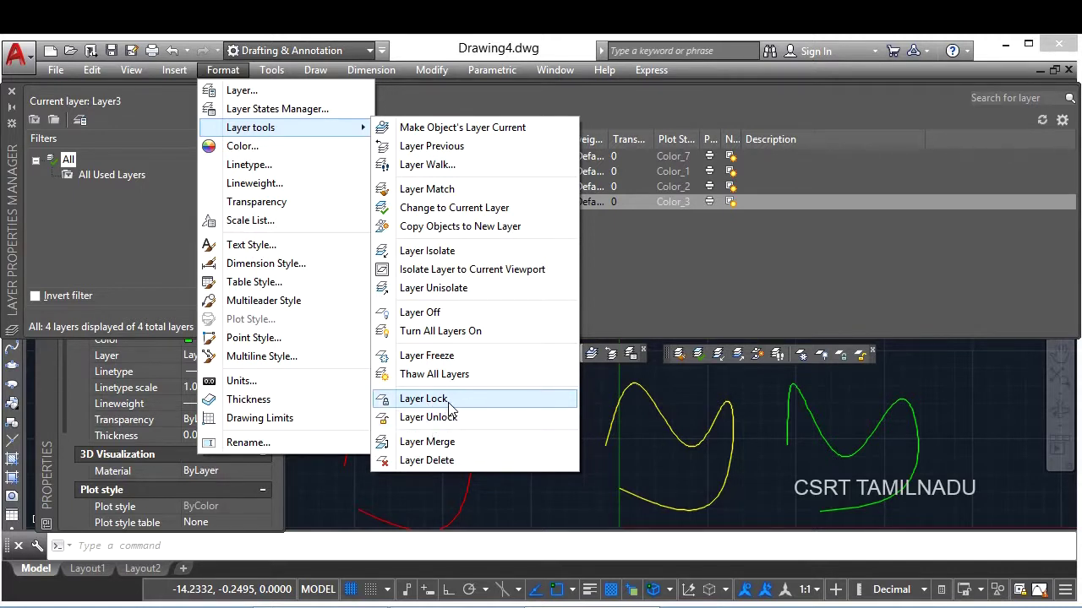
Lock Layer3 with LAYLCK by picking the green curve.
{"action": "left_click", "coordinate": [745, 393]}
{"action": "left_click", "coordinate": [735, 388]}
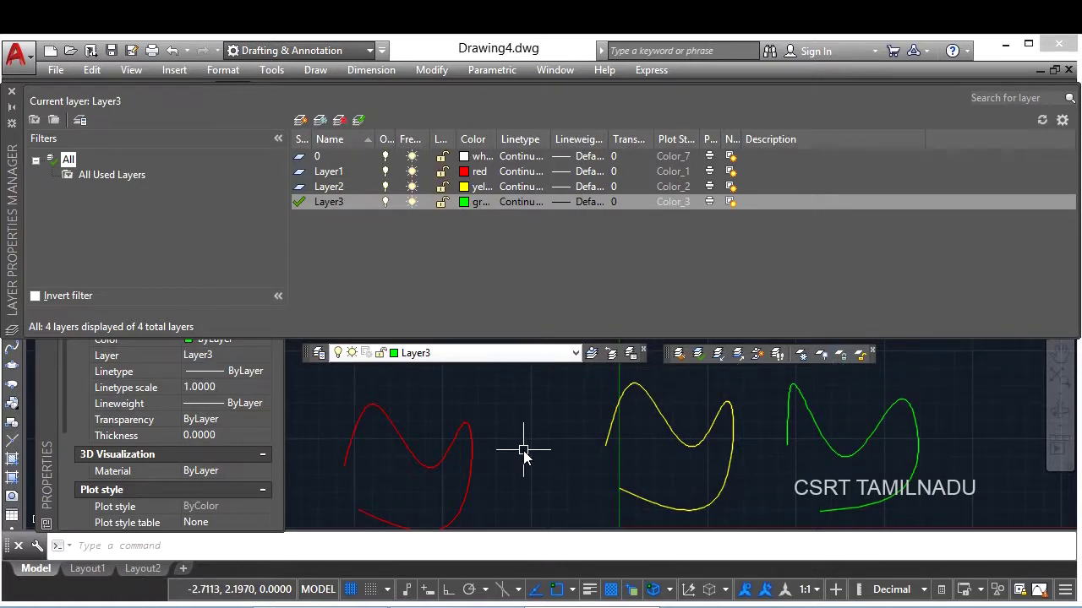
{"action": "type", "text": "LAYLCK"}
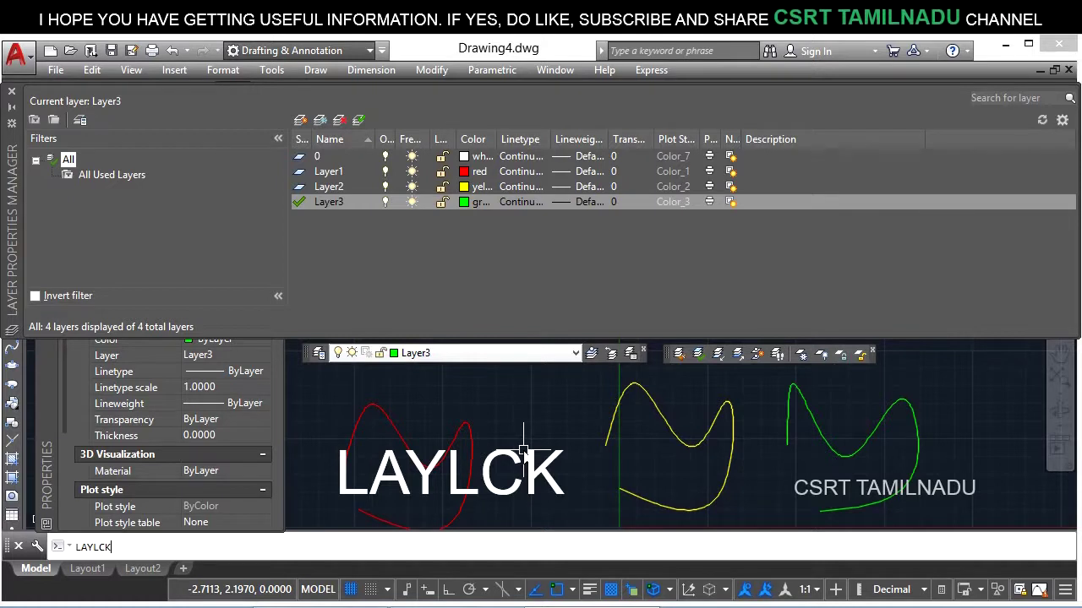
{"action": "key", "text": "Return"}
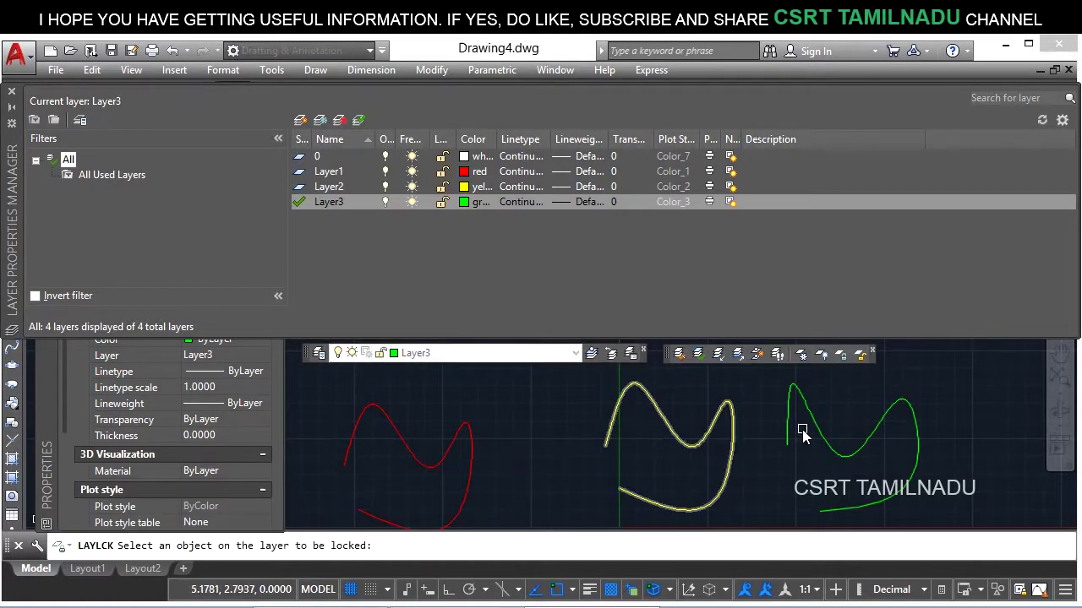
{"action": "left_click", "coordinate": [808, 418]}
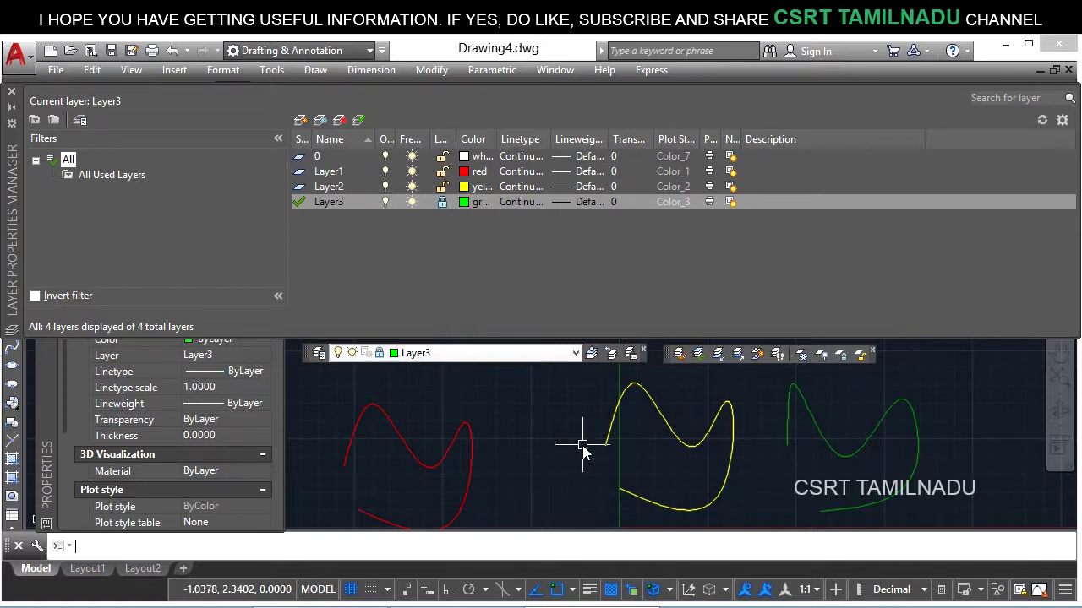
Unlock Layer3 with LAYULK by picking the green curve.
{"action": "type", "text": "LAYUL"}
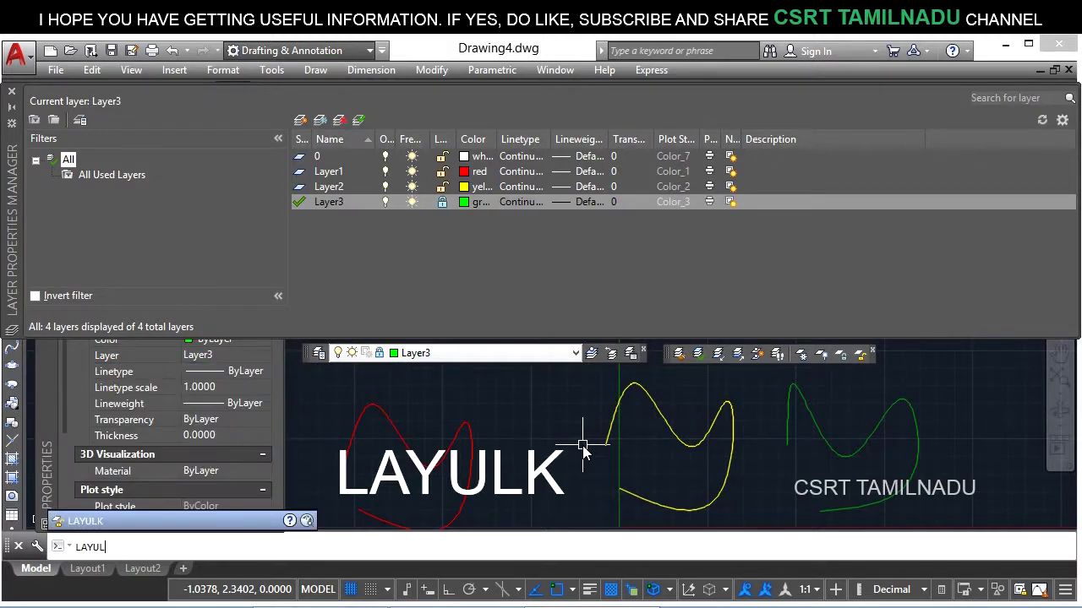
{"action": "type", "text": "K"}
{"action": "key", "text": "Return"}
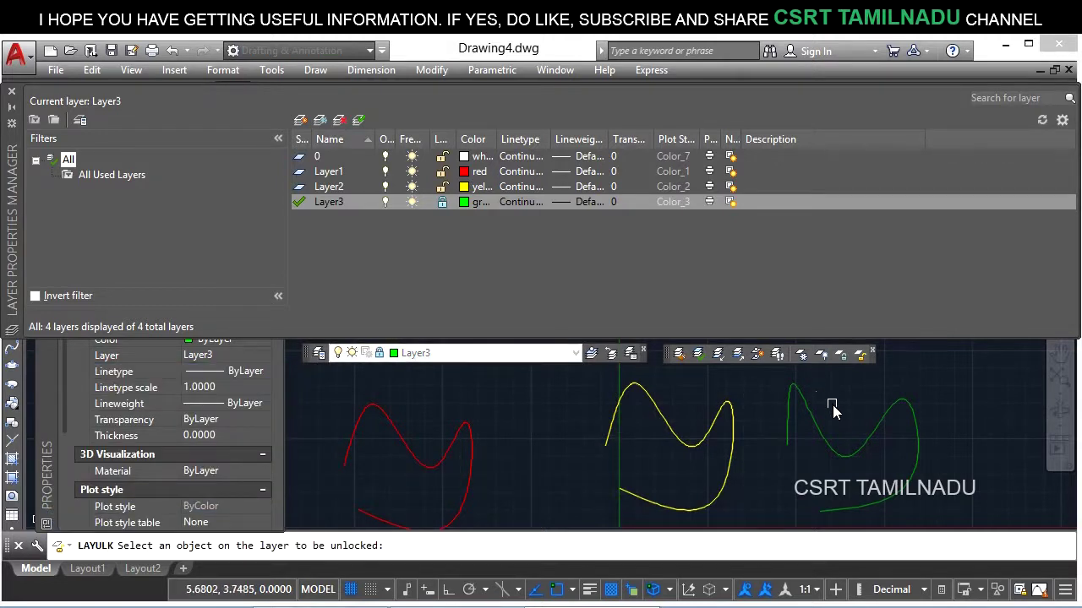
{"action": "left_click", "coordinate": [811, 429]}
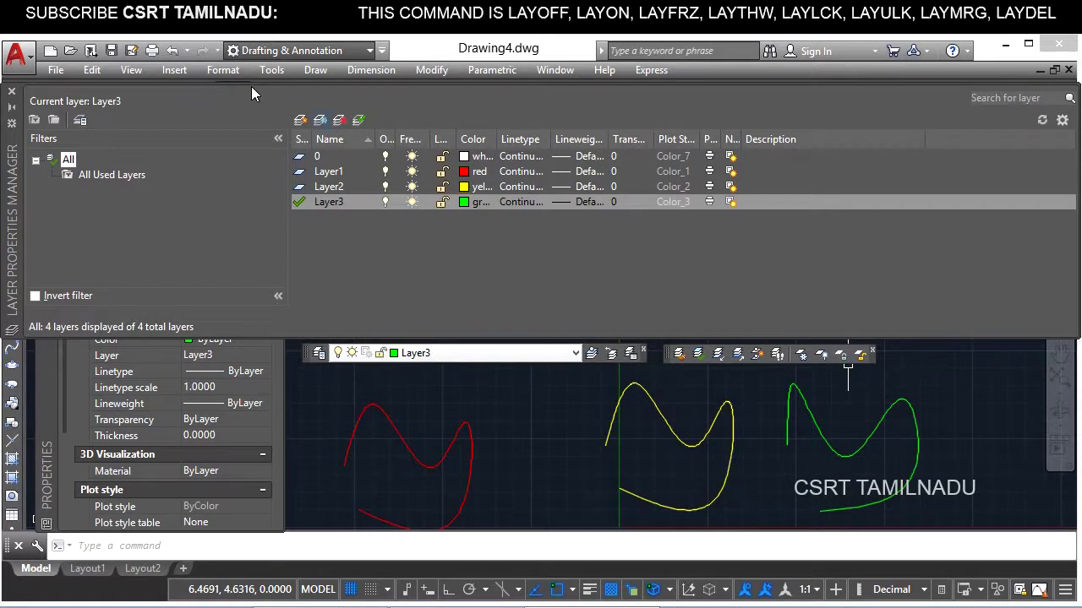
{"action": "left_click", "coordinate": [235, 76]}
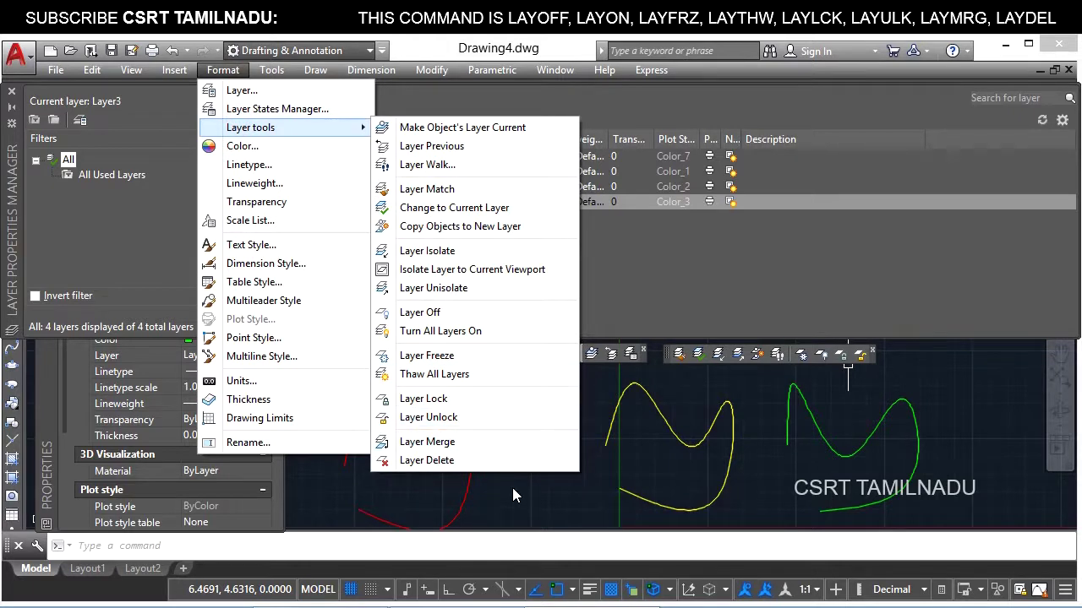
{"action": "left_click", "coordinate": [469, 450]}
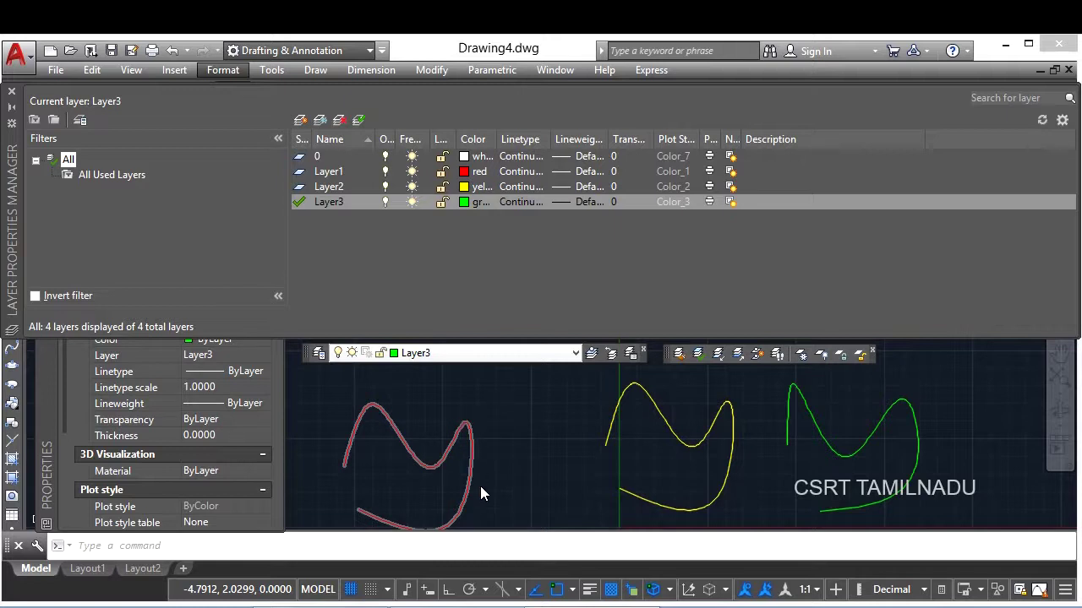
{"action": "left_click", "coordinate": [521, 420]}
{"action": "left_click", "coordinate": [410, 480]}
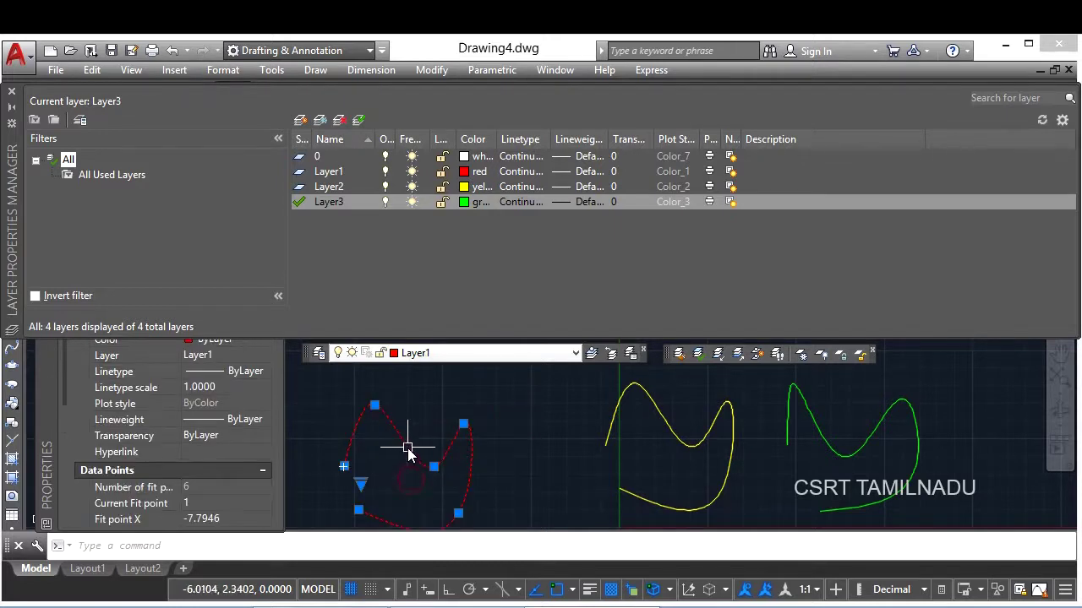
{"action": "key", "text": "Escape"}
{"action": "left_click", "coordinate": [699, 417]}
{"action": "left_click", "coordinate": [624, 476]}
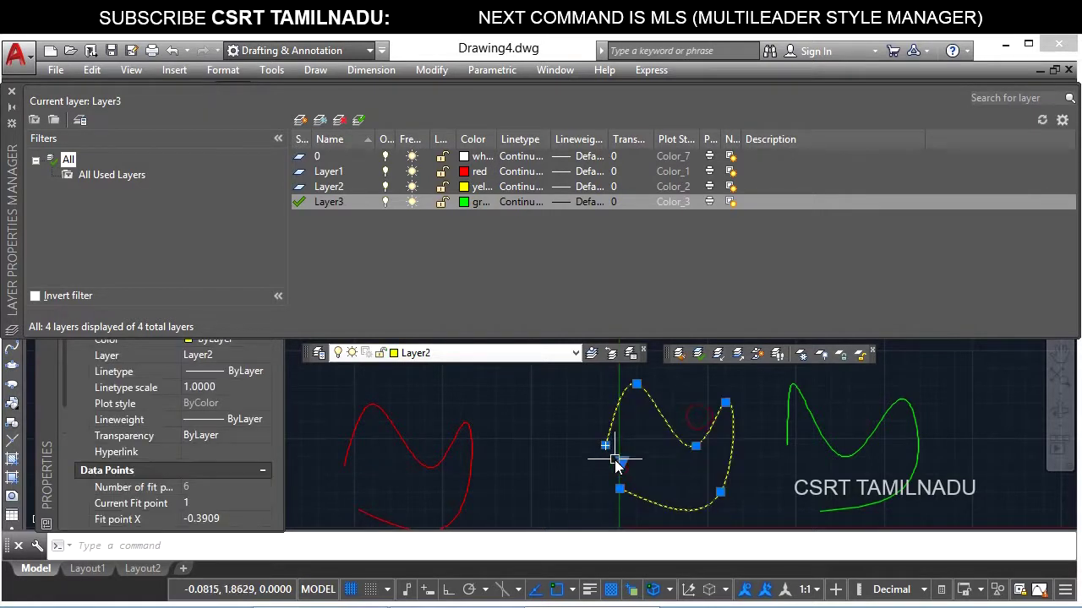
{"action": "key", "text": "Escape"}
{"action": "left_click", "coordinate": [515, 416]}
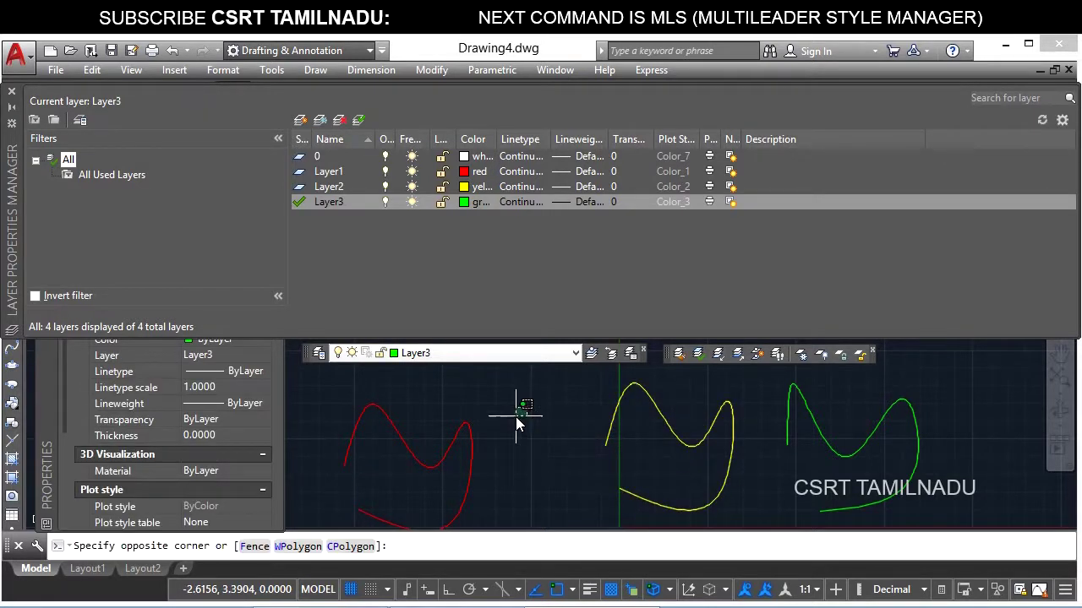
{"action": "left_click", "coordinate": [400, 483]}
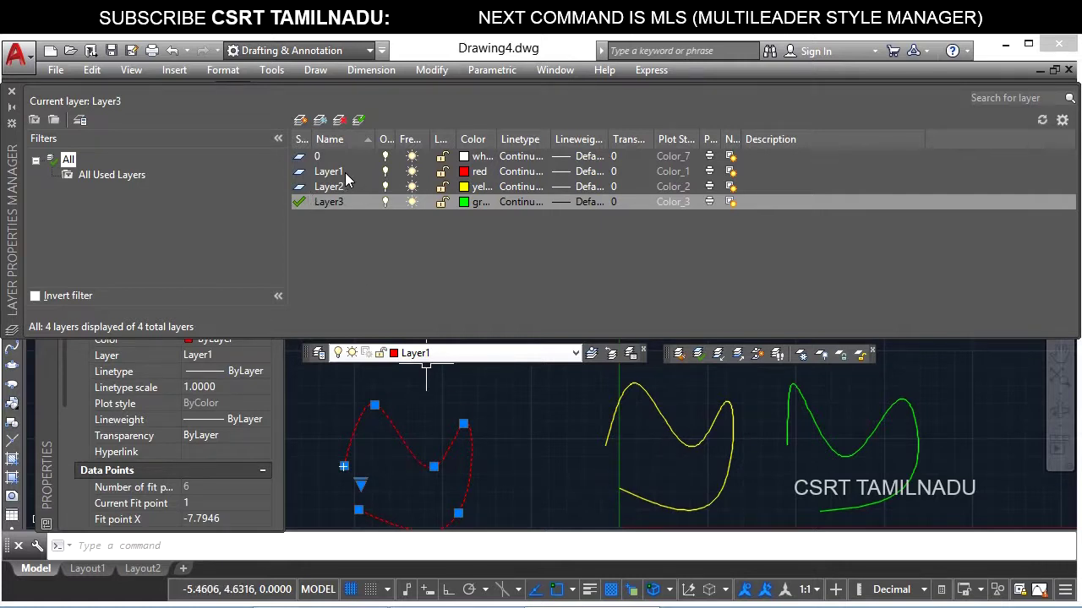
{"action": "key", "text": "Escape"}
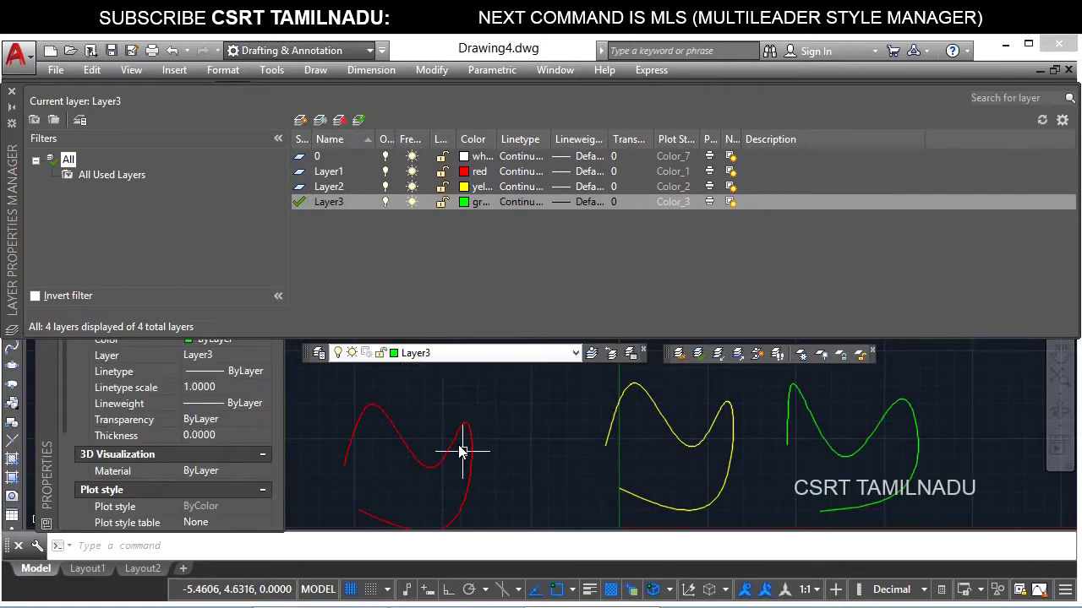
Merge Layer1 into target layer 0 with LAYMRG, confirm, then select Layer3 in the layer list.
{"action": "type", "text": "LAY"}
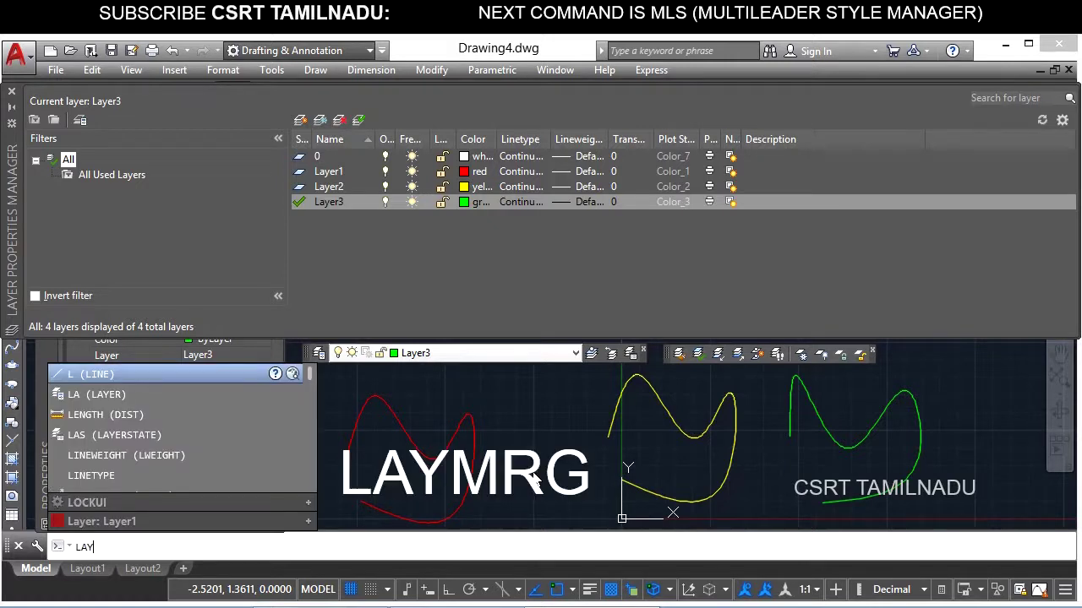
{"action": "type", "text": "MRG"}
{"action": "key", "text": "Return"}
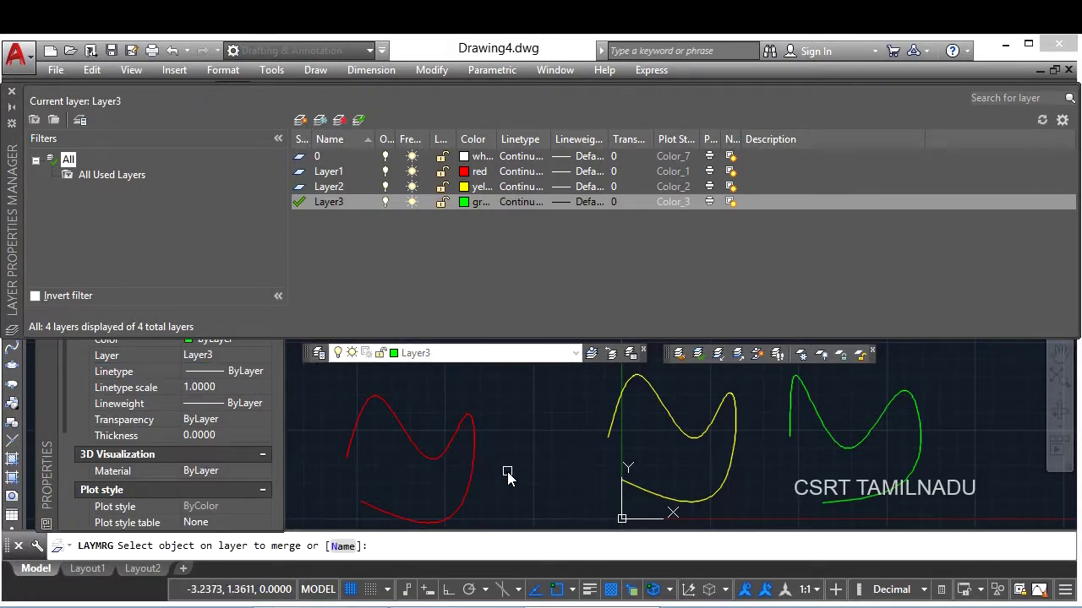
{"action": "left_click", "coordinate": [452, 440]}
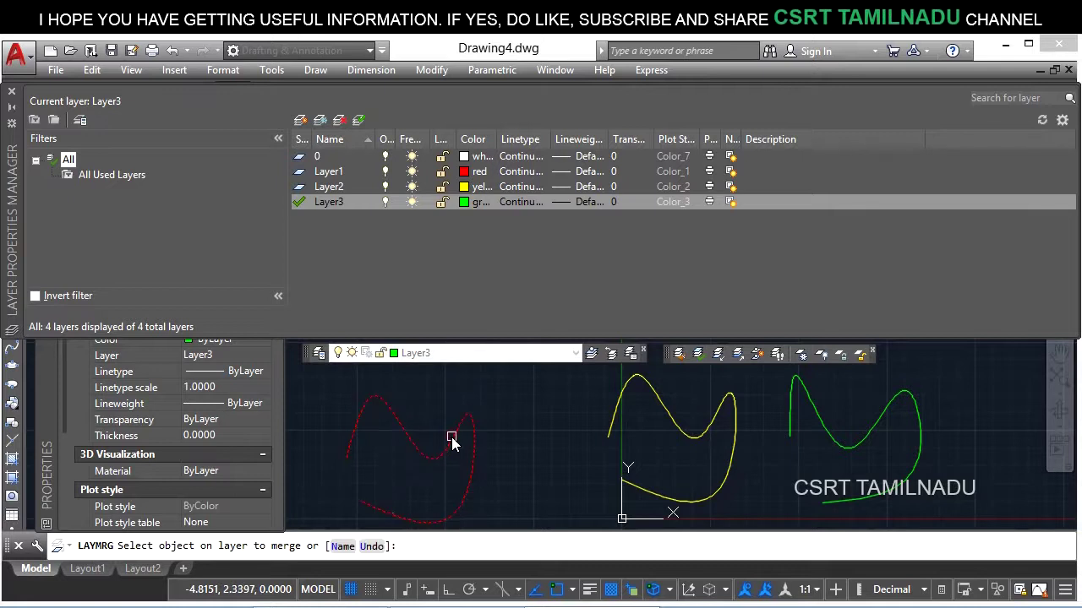
{"action": "key", "text": "Return"}
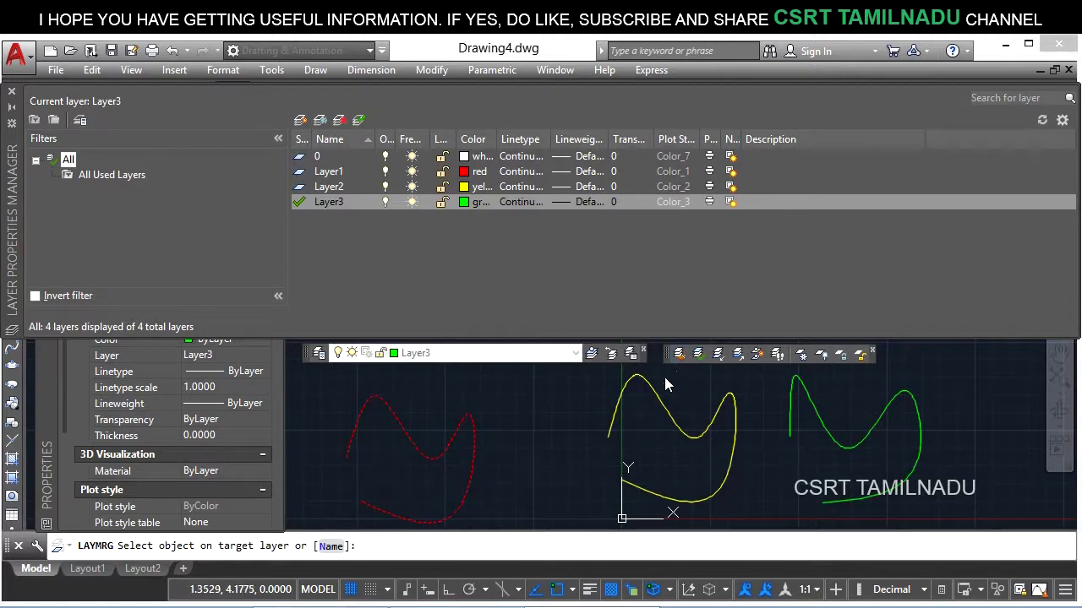
{"action": "left_click", "coordinate": [328, 547]}
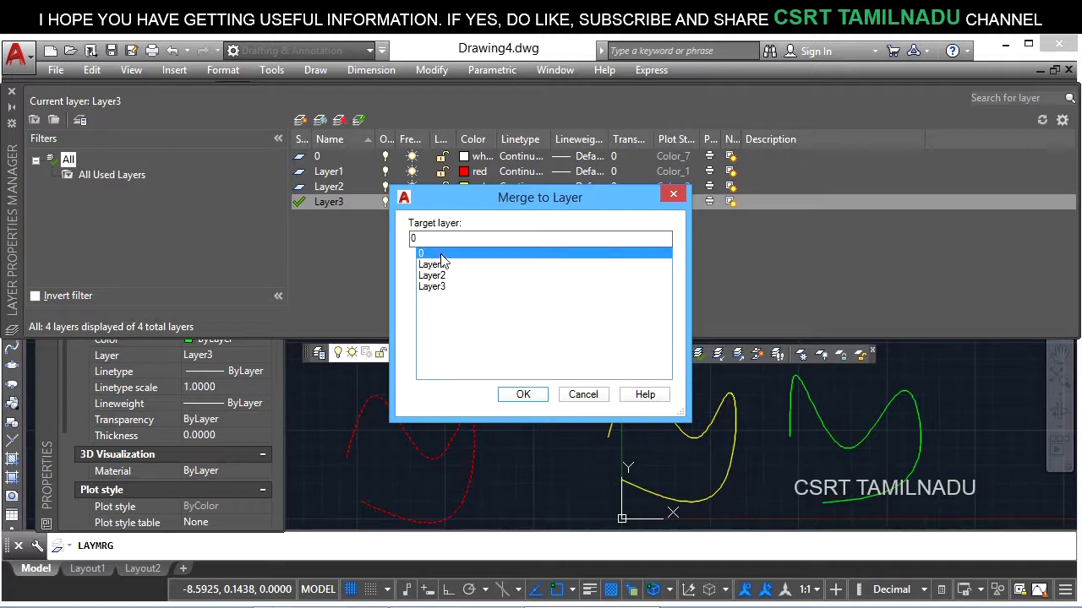
{"action": "left_click", "coordinate": [517, 393]}
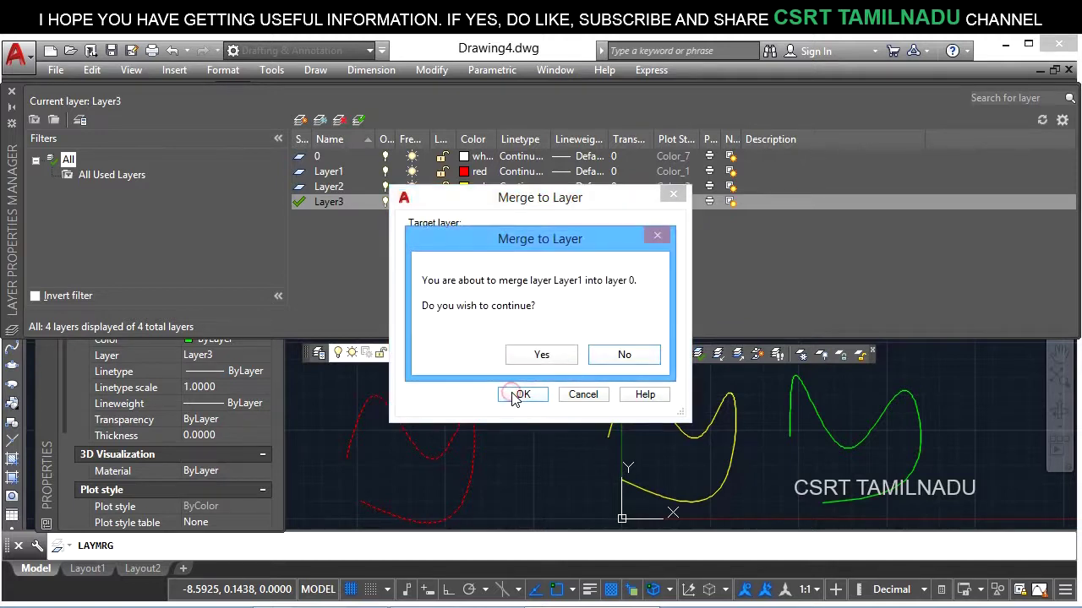
{"action": "left_click", "coordinate": [546, 355]}
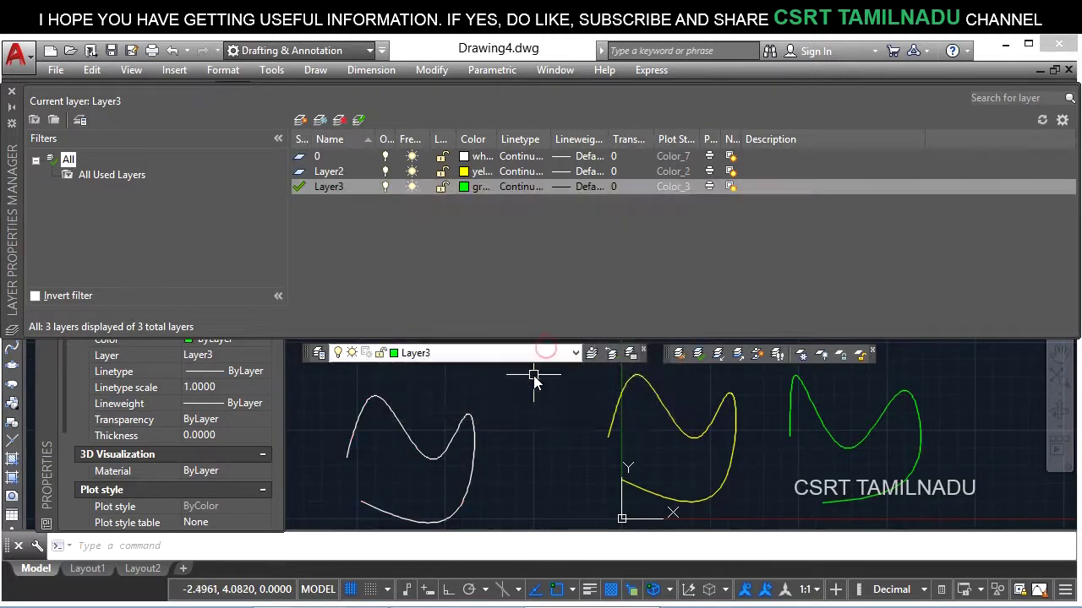
{"action": "left_click", "coordinate": [483, 443]}
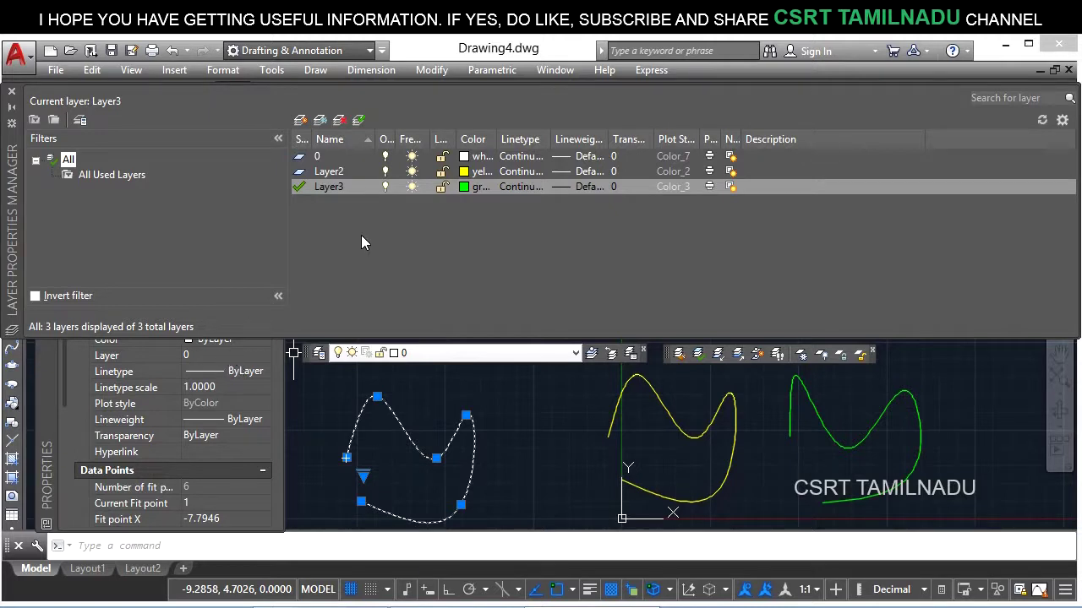
{"action": "left_click", "coordinate": [344, 213]}
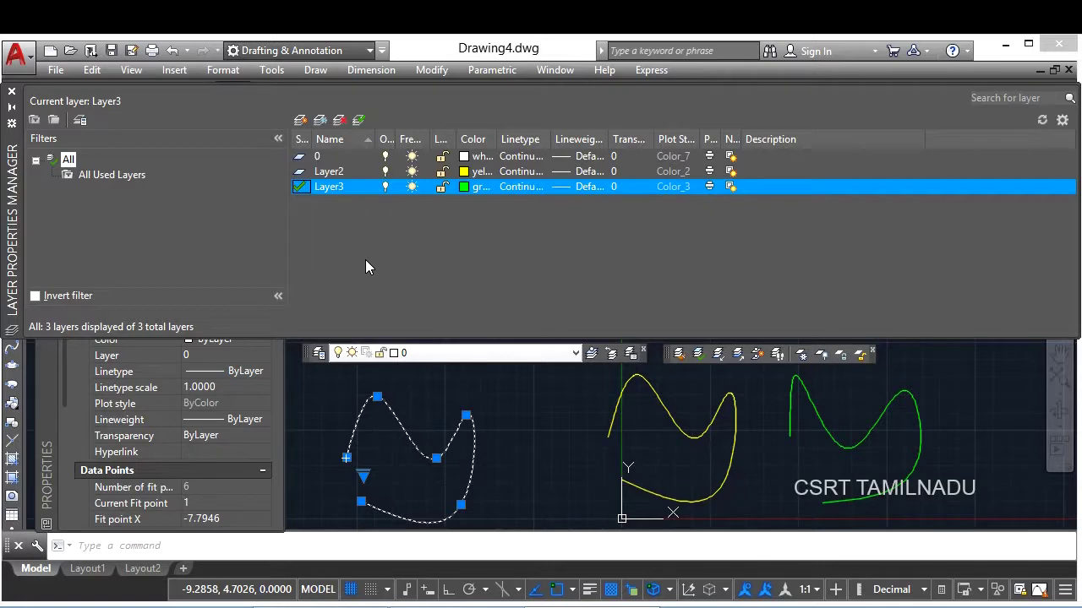
Clear the selection and browse the Format menu's layer tools.
{"action": "key", "text": "Escape"}
{"action": "left_click", "coordinate": [223, 70]}
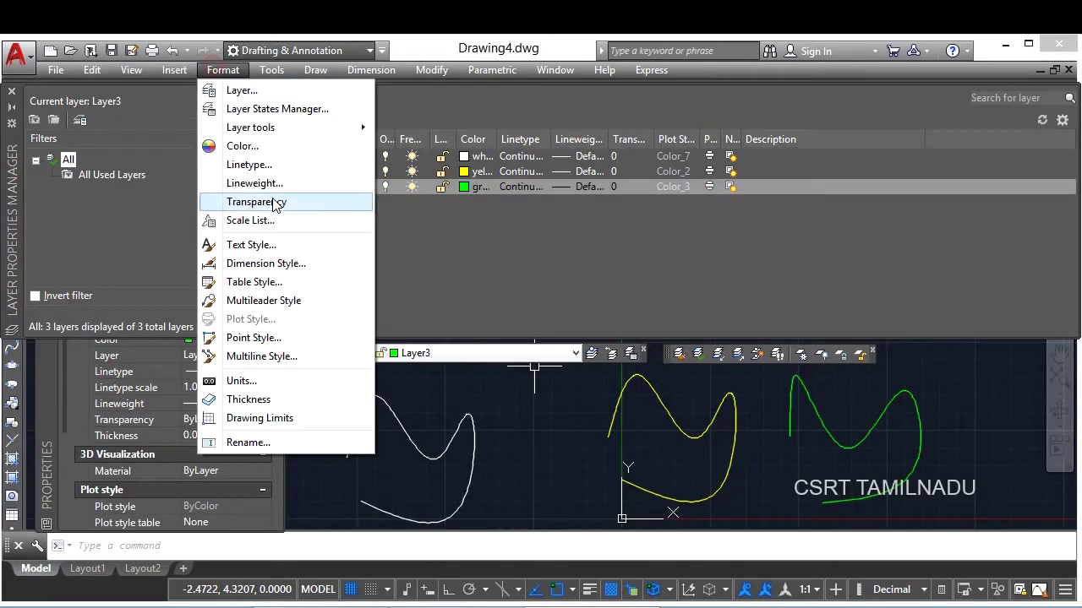
{"action": "left_click", "coordinate": [300, 127]}
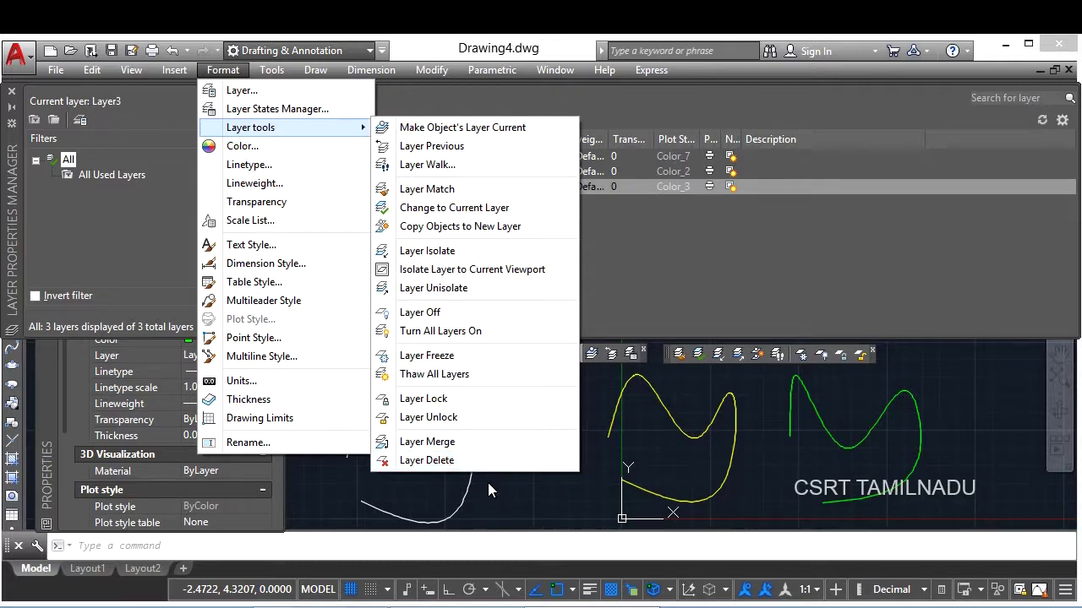
{"action": "left_click", "coordinate": [488, 483]}
{"action": "left_click", "coordinate": [489, 497]}
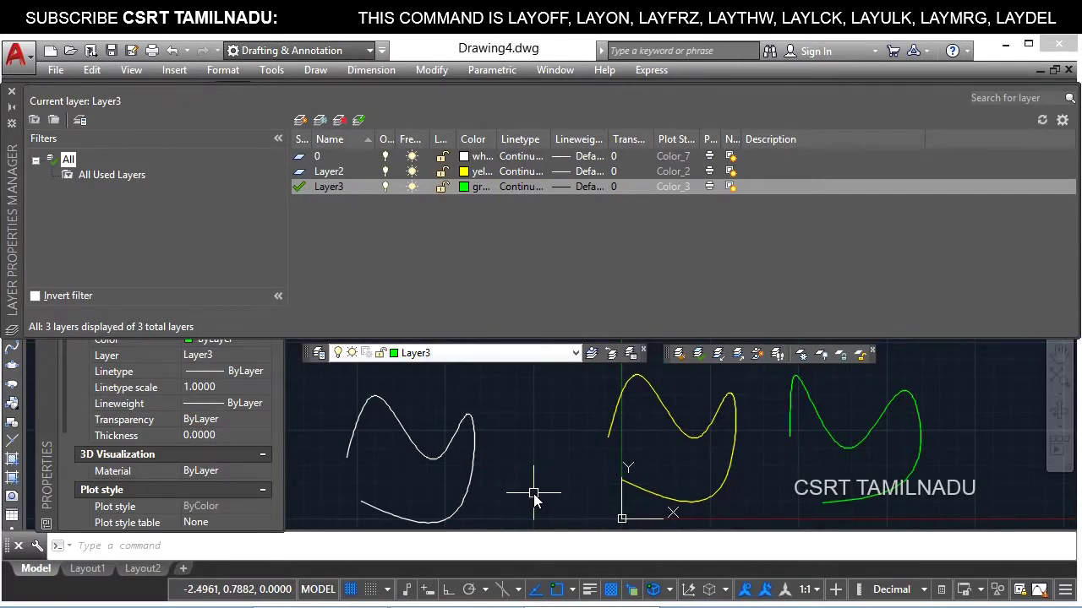
Window-select the white and yellow curves and set their layer to Layer2.
{"action": "left_click", "coordinate": [636, 433]}
{"action": "left_click", "coordinate": [472, 437]}
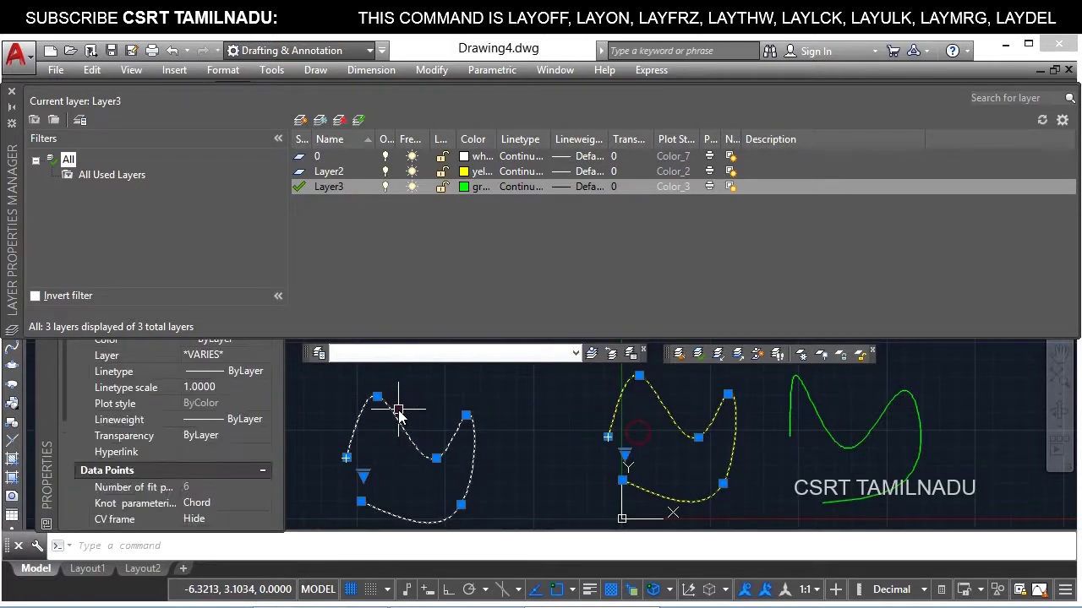
{"action": "left_click", "coordinate": [208, 359]}
{"action": "left_click", "coordinate": [221, 391]}
{"action": "key", "text": "Escape"}
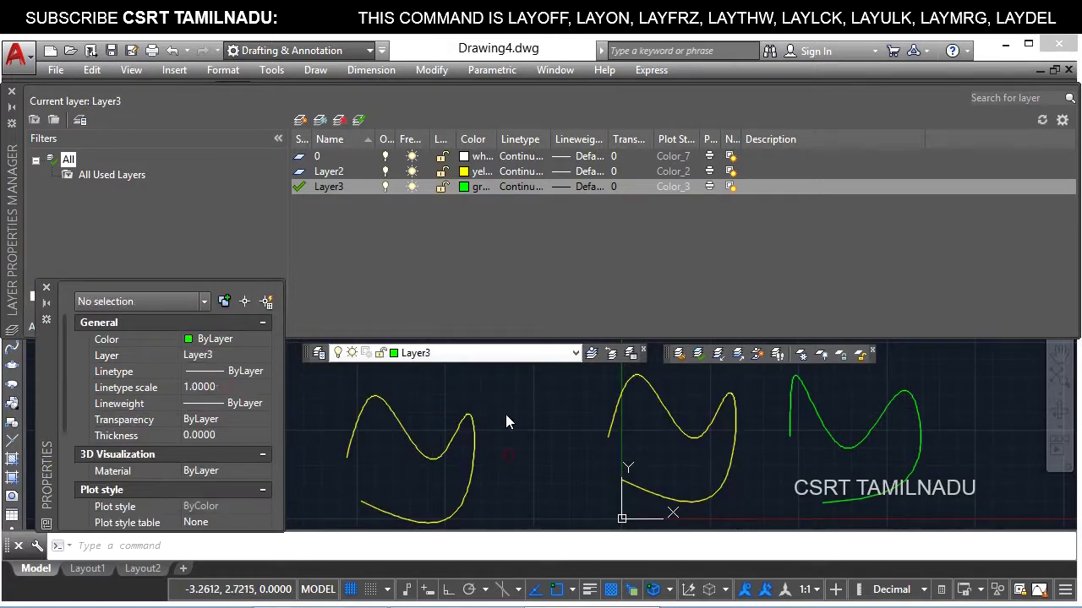
{"action": "left_click", "coordinate": [223, 69]}
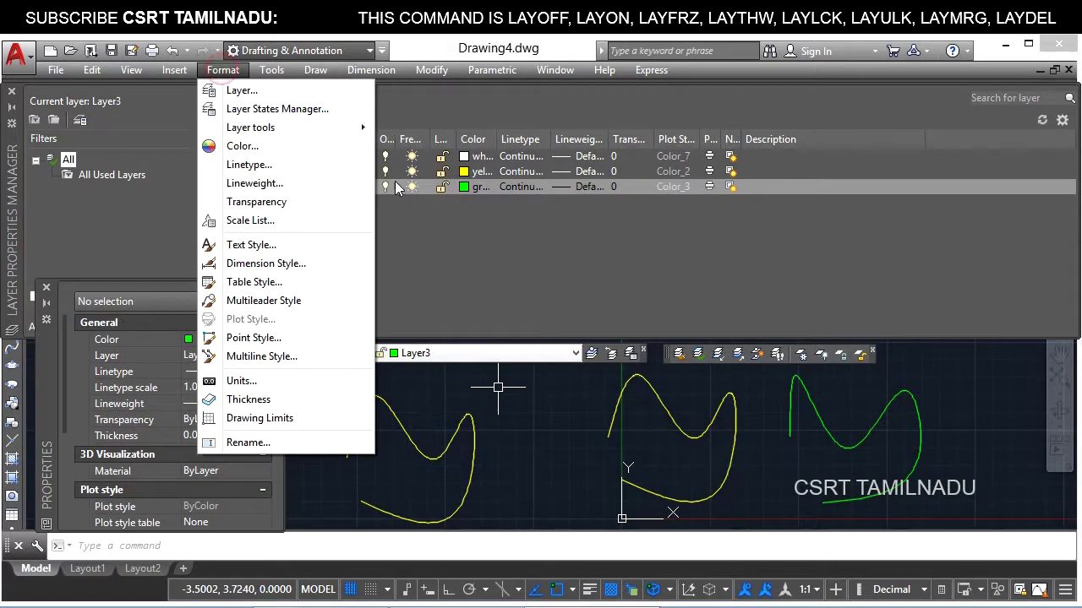
Delete Layer2 and both yellow curves with LAYDEL, confirming Yes.
{"action": "left_click", "coordinate": [508, 395]}
{"action": "left_click", "coordinate": [500, 447]}
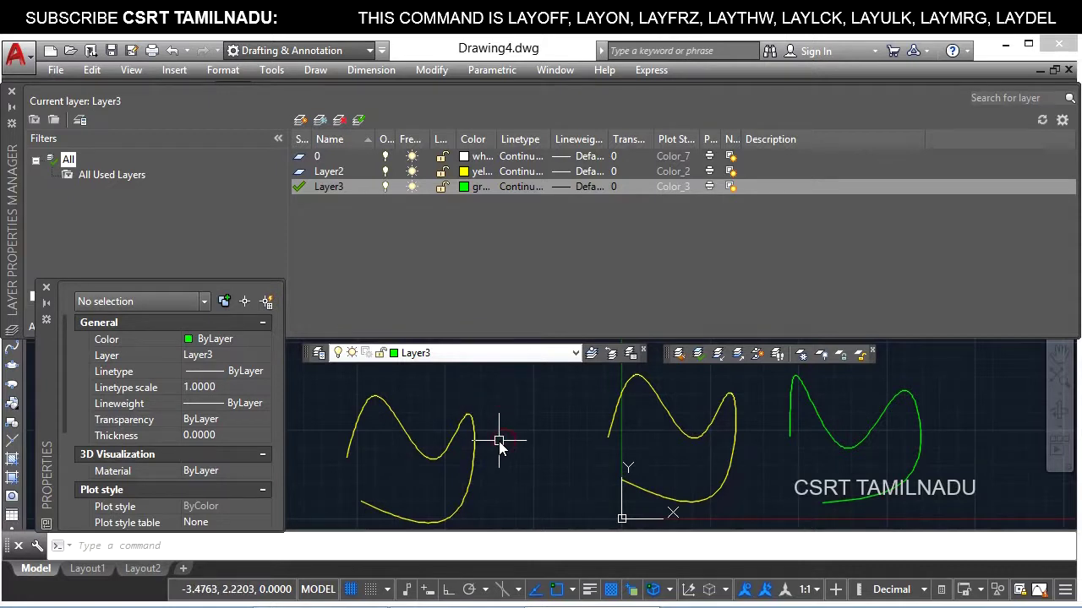
{"action": "type", "text": "LA"}
{"action": "type", "text": "YDEL"}
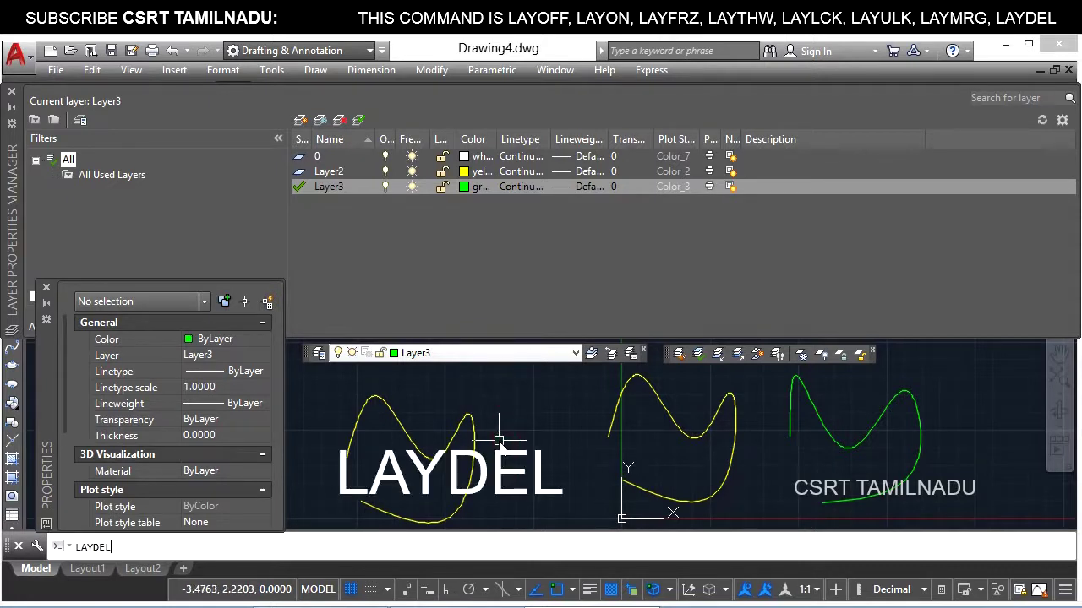
{"action": "key", "text": "Return"}
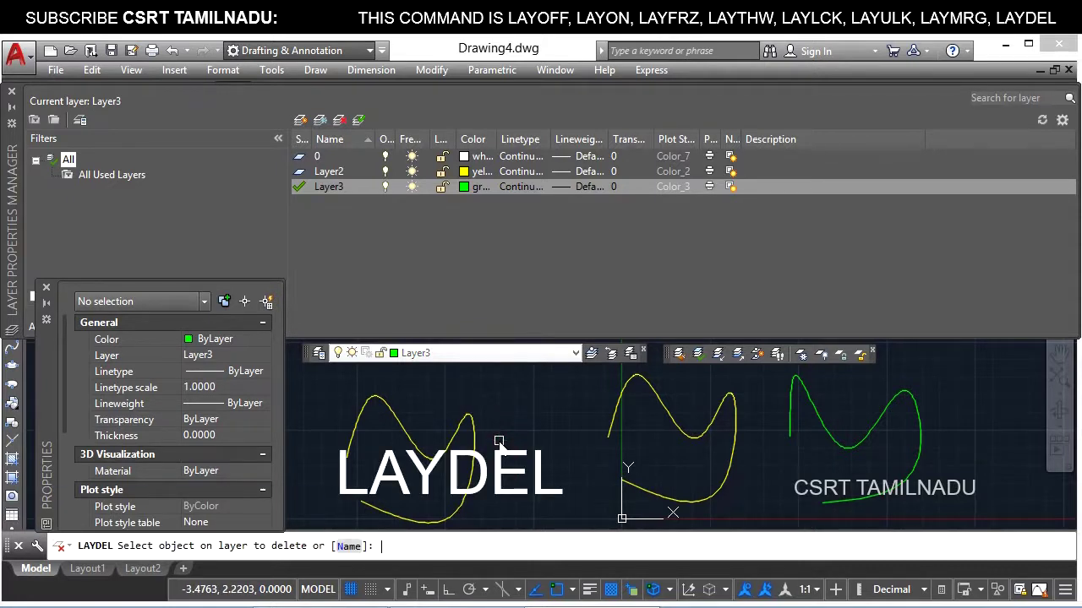
{"action": "left_click", "coordinate": [466, 426]}
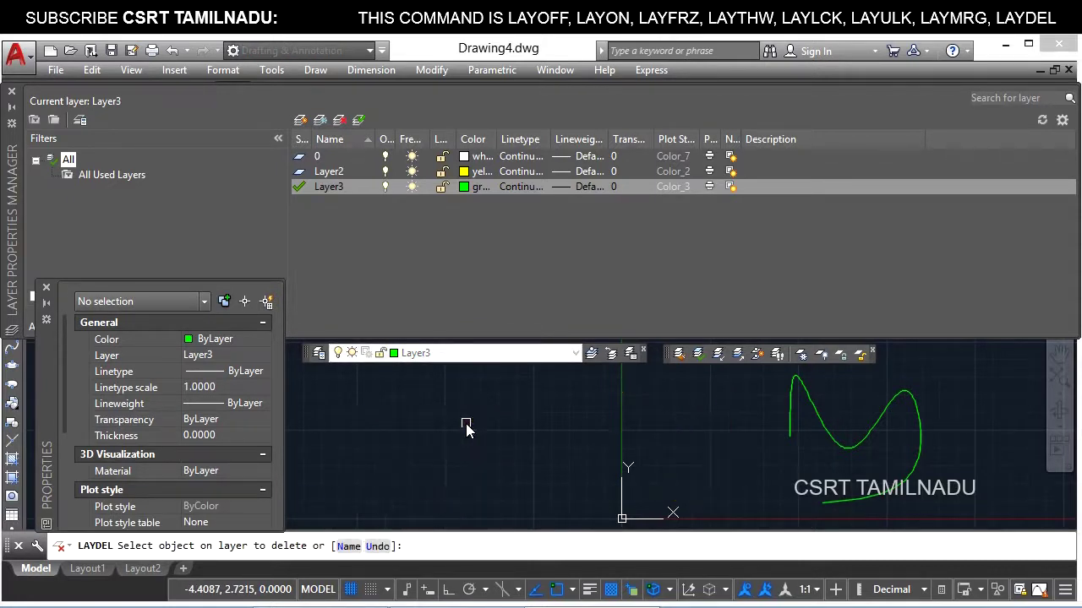
{"action": "key", "text": "Return"}
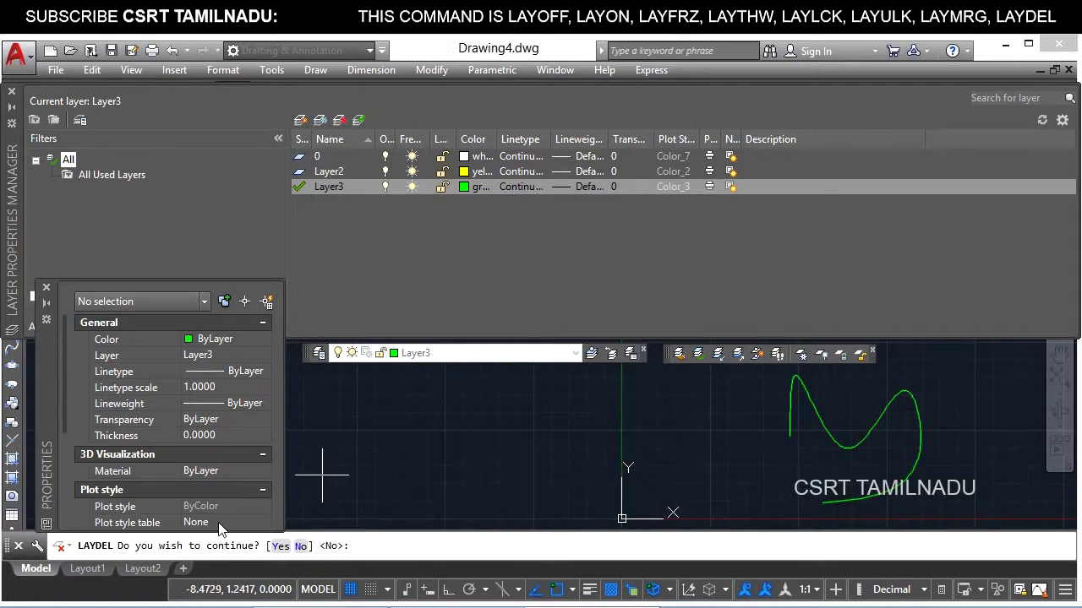
{"action": "left_click", "coordinate": [279, 547]}
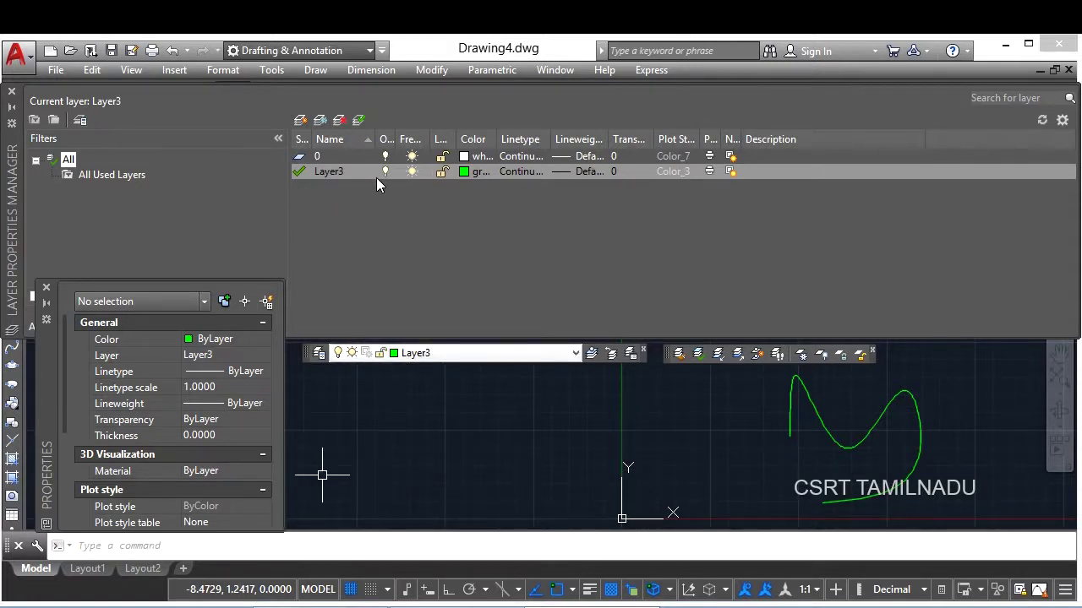
Make layer 0 current from the Layers dropdown.
{"action": "left_click", "coordinate": [486, 356]}
{"action": "left_click", "coordinate": [483, 357]}
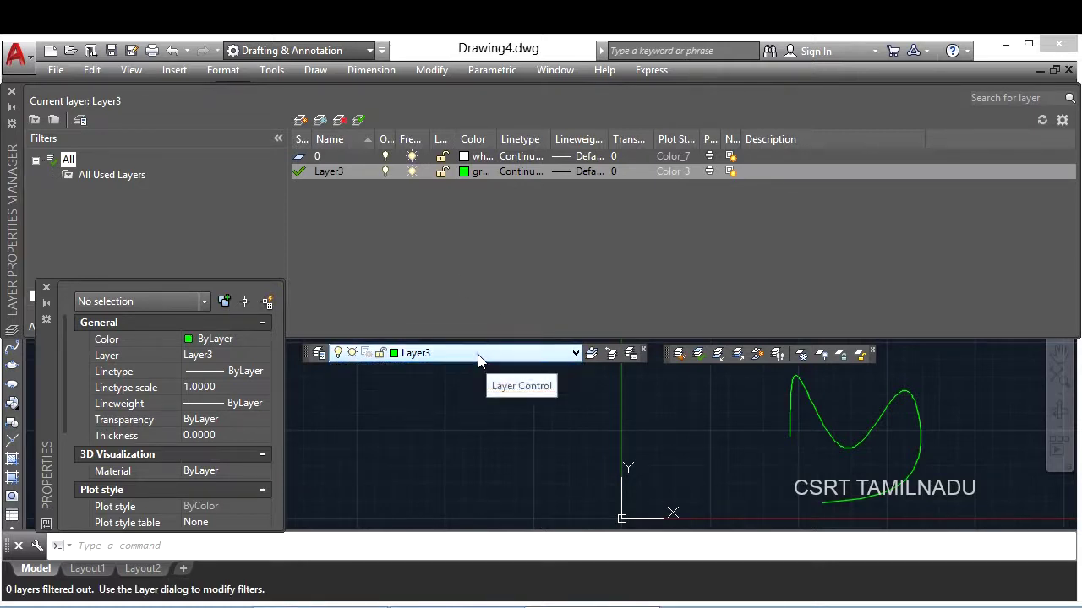
{"action": "left_click", "coordinate": [478, 356]}
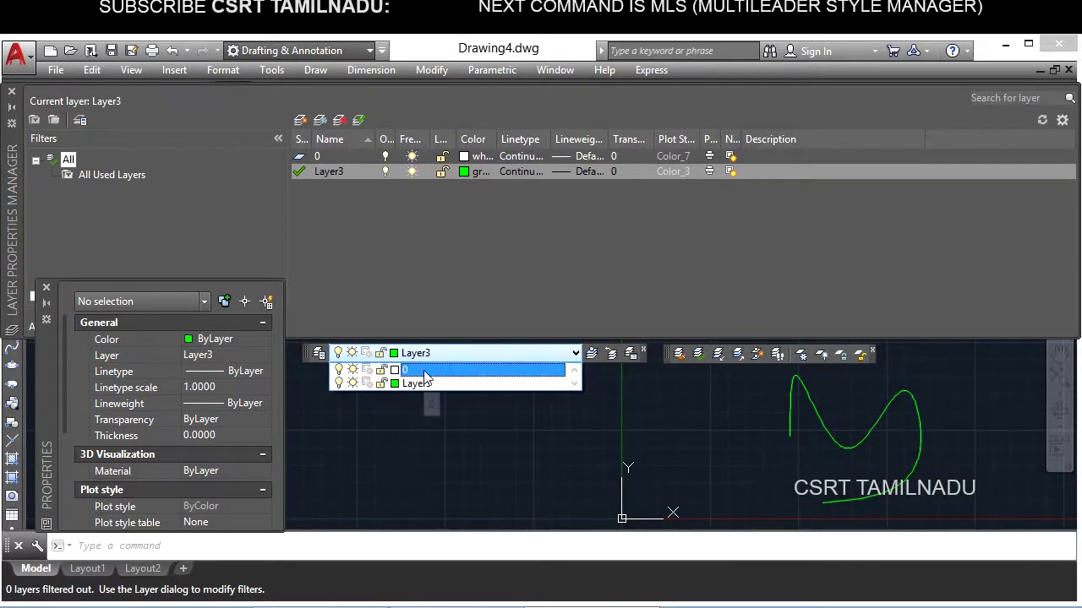
{"action": "left_click", "coordinate": [462, 354]}
{"action": "left_click", "coordinate": [470, 355]}
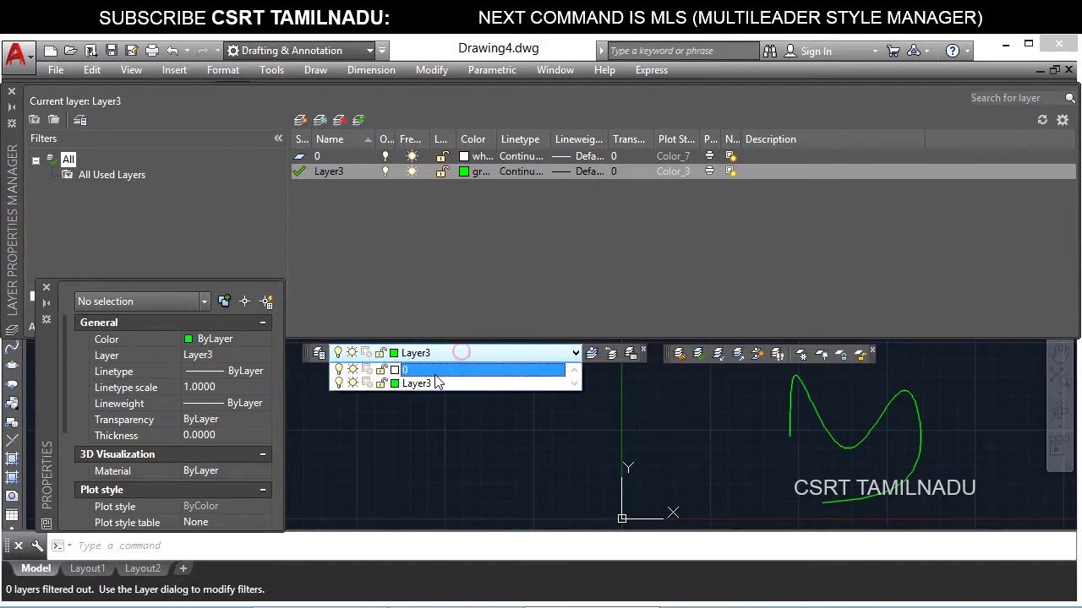
{"action": "left_click", "coordinate": [433, 369]}
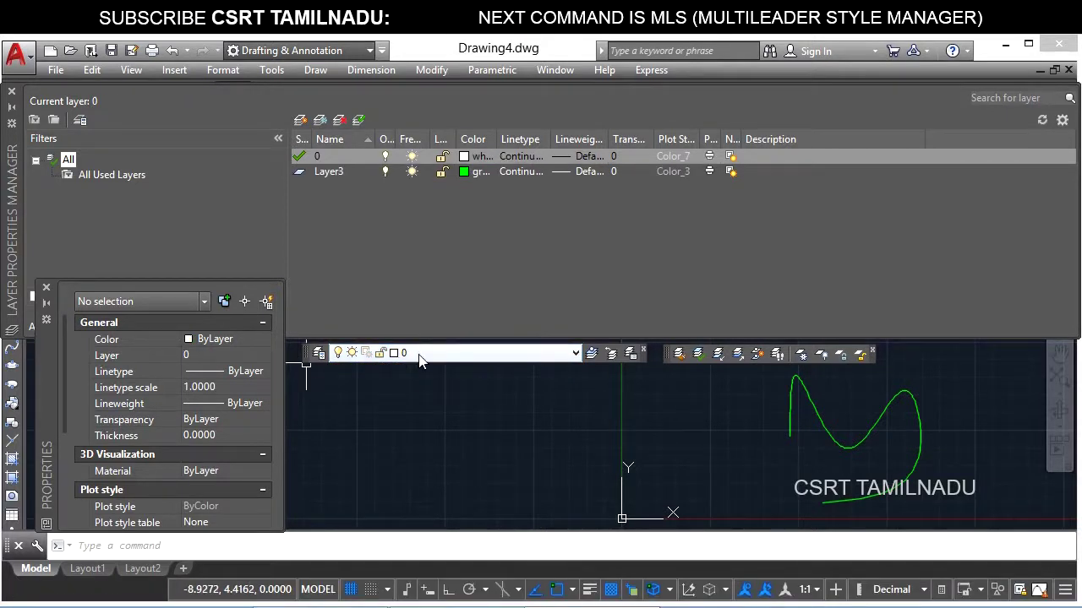
Make Layer3 current again and close the Layer Properties palette.
{"action": "left_click", "coordinate": [429, 356]}
{"action": "left_click", "coordinate": [425, 355]}
{"action": "left_click", "coordinate": [425, 355]}
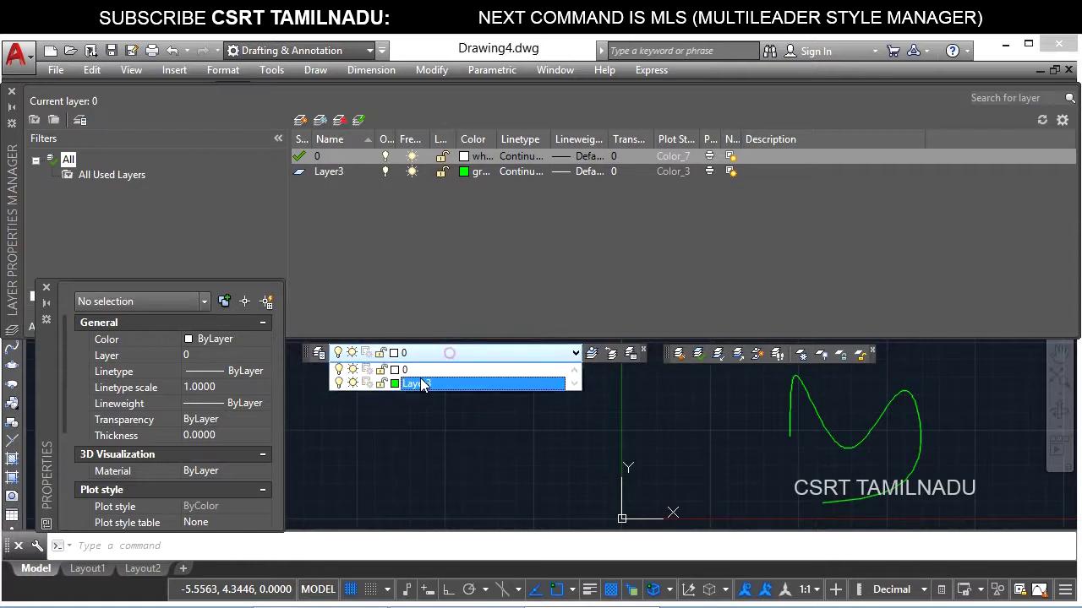
{"action": "left_click", "coordinate": [413, 384]}
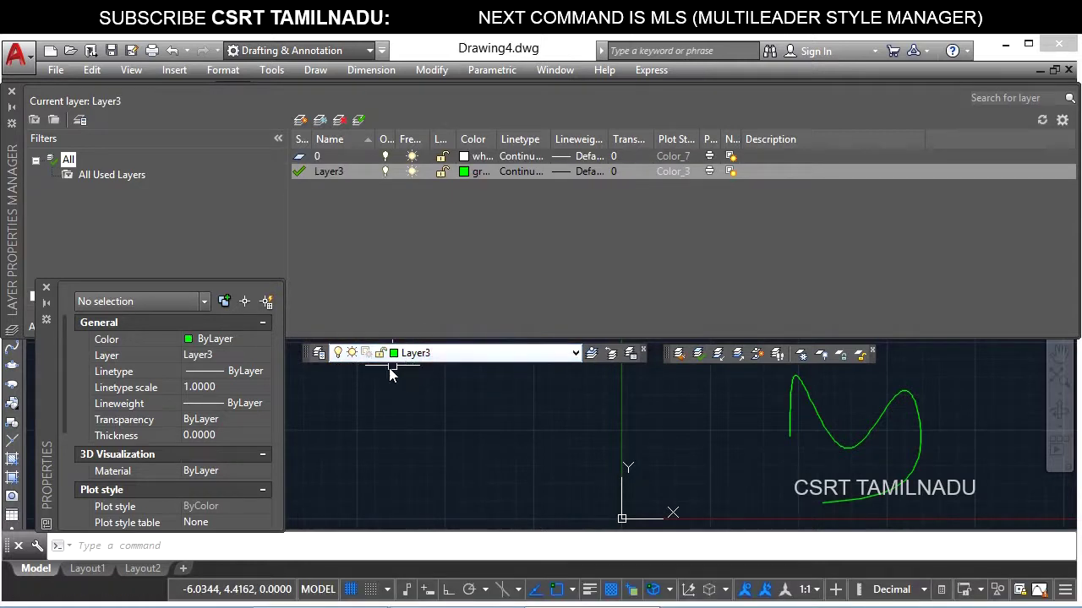
{"action": "left_click", "coordinate": [319, 354]}
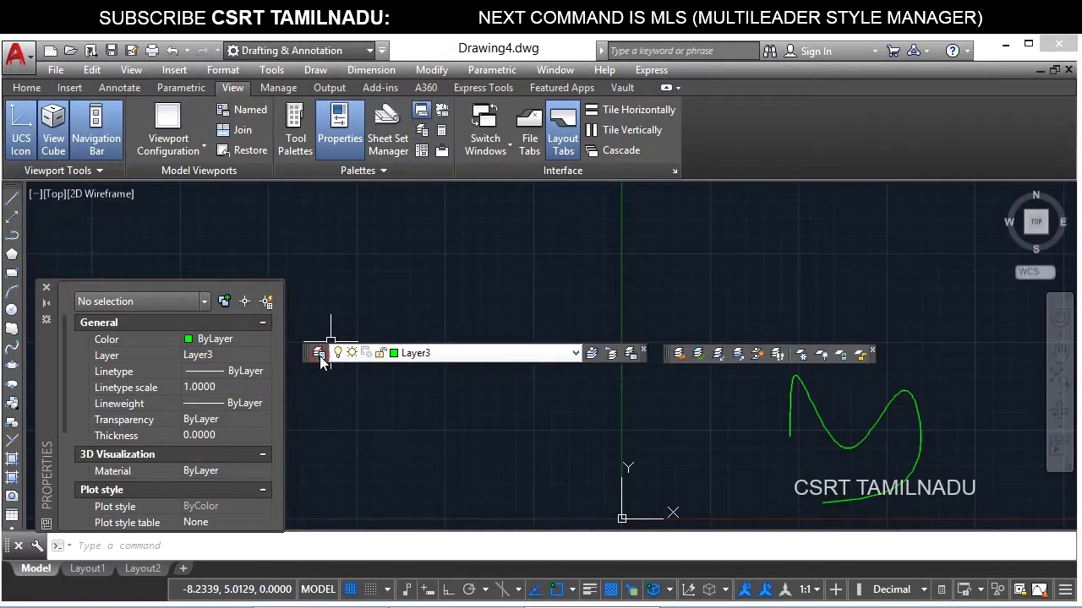
Reopen Layer Properties showing 0 and Layer3, and confirm the Layer States Manager lists no saved states.
{"action": "left_click", "coordinate": [319, 354]}
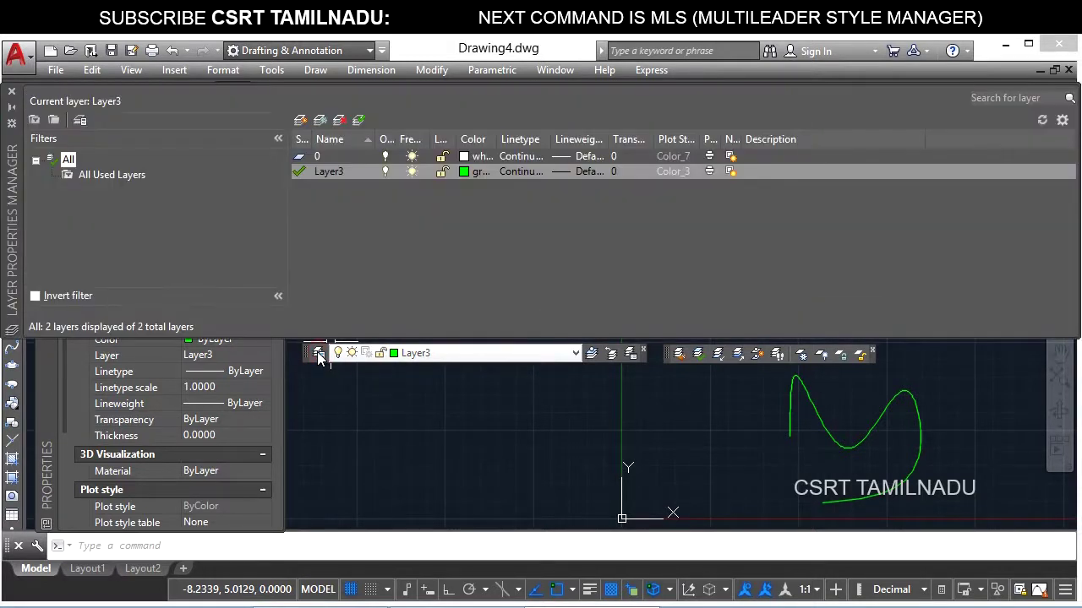
{"action": "left_click", "coordinate": [630, 355]}
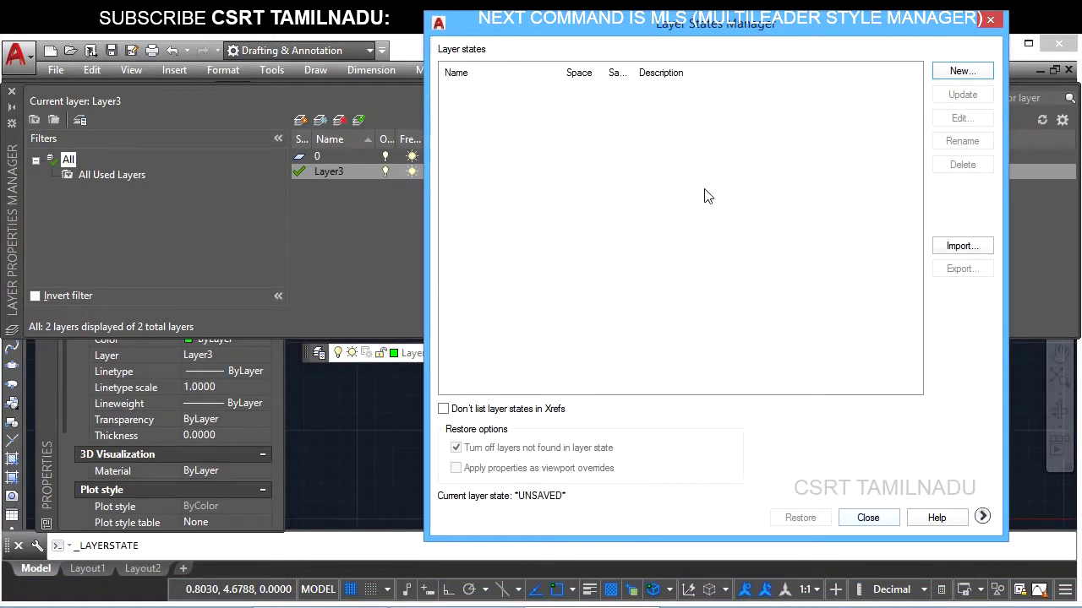
{"action": "left_click", "coordinate": [852, 517]}
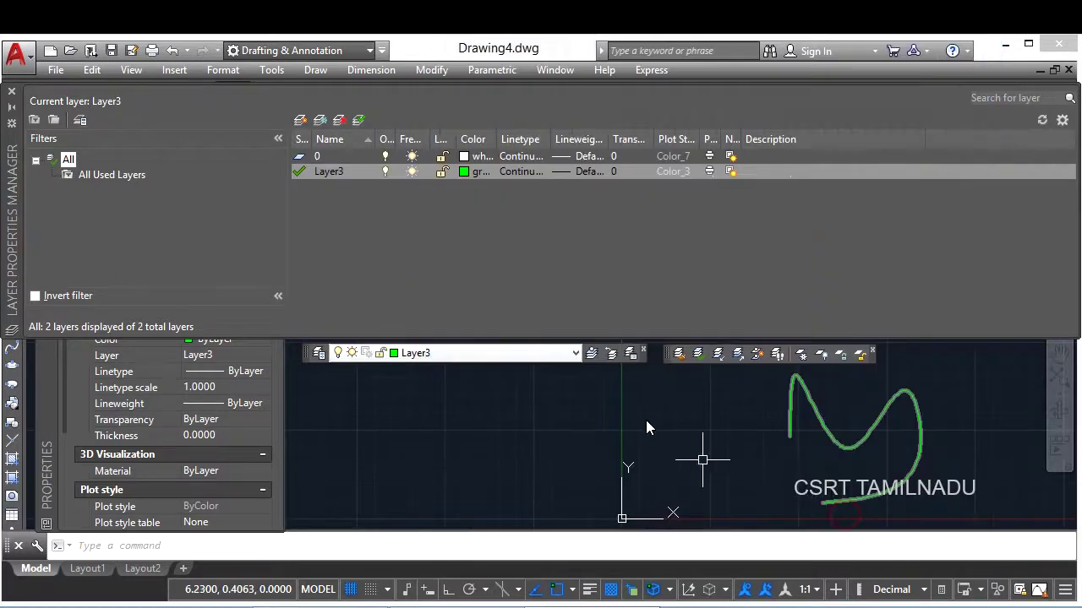